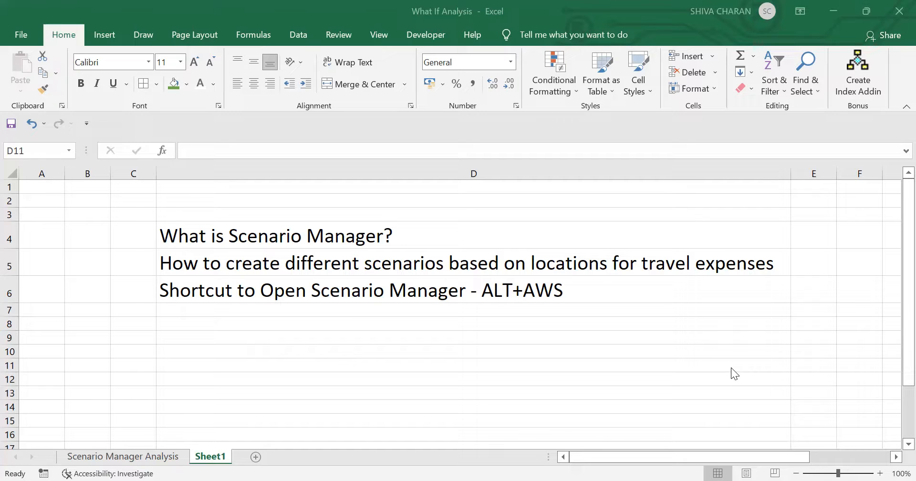
# Review the Scenario Manager topic list on Sheet1 and switch to the Scenario Manager Analysis sheet
pyautogui.click(548, 262)
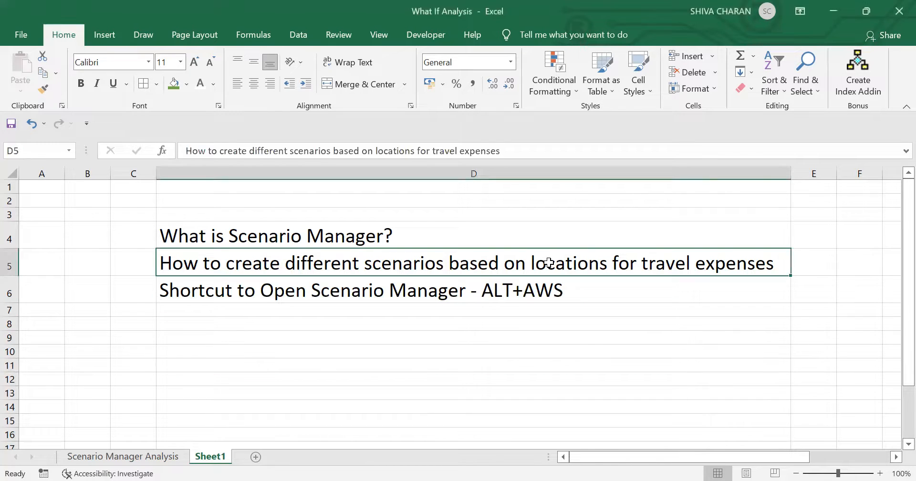
pyautogui.click(466, 341)
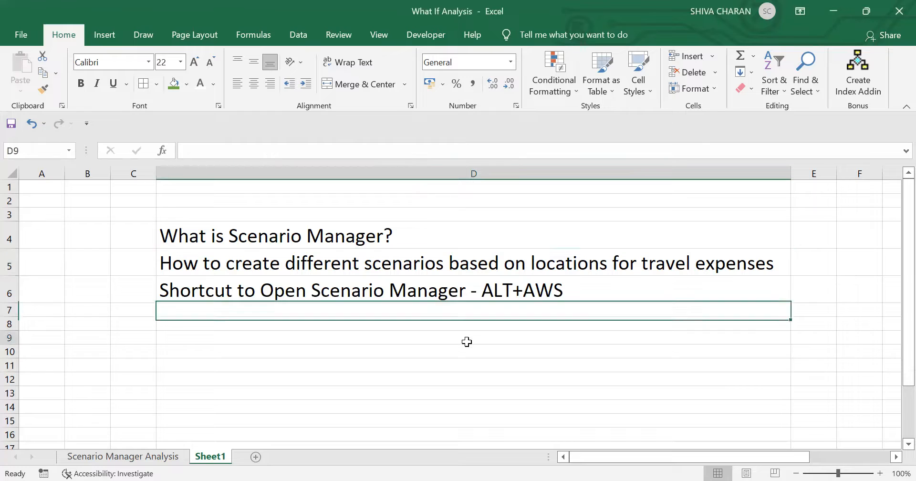
pyautogui.click(368, 295)
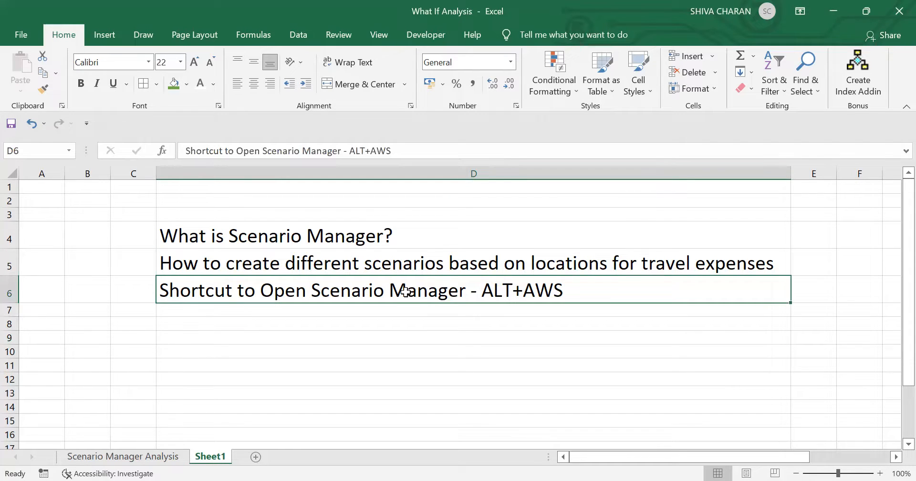
pyautogui.click(445, 348)
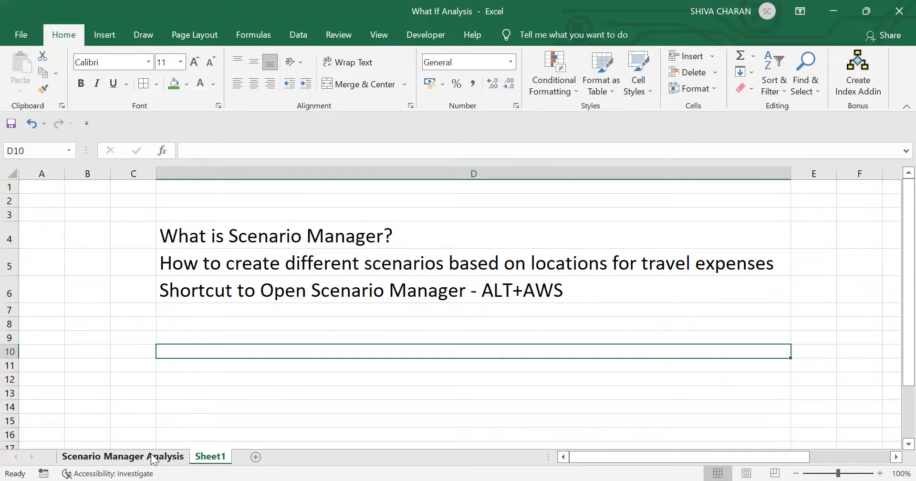
pyautogui.click(179, 455)
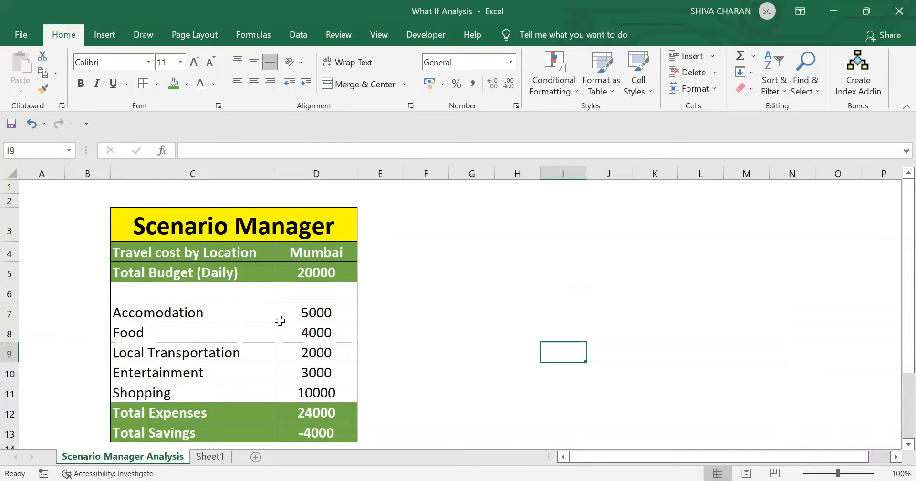
# Examine the Mumbai travel cost table: expense items and amounts, daily budget, total expenses and total savings
pyautogui.moveTo(236, 312); pyautogui.dragTo(296, 386)
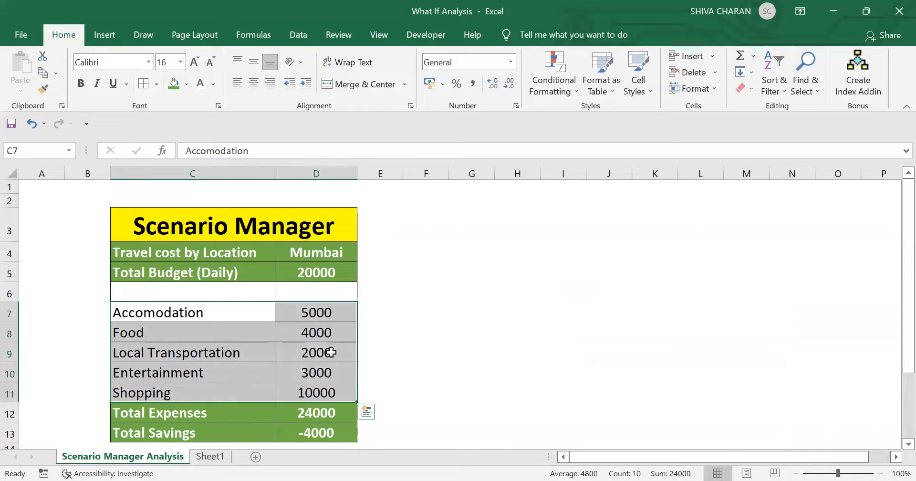
pyautogui.moveTo(330, 313); pyautogui.dragTo(332, 383)
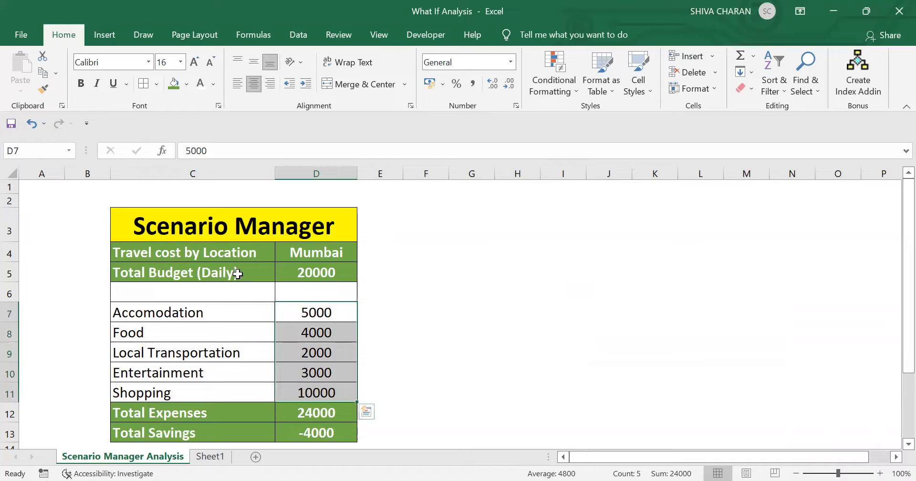
pyautogui.moveTo(236, 273); pyautogui.dragTo(316, 272)
pyautogui.moveTo(254, 311); pyautogui.dragTo(313, 392)
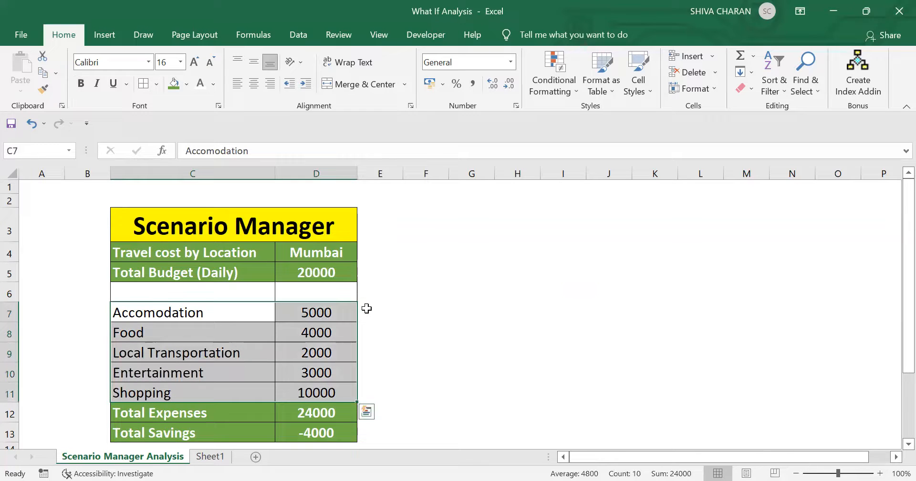
pyautogui.click(268, 254)
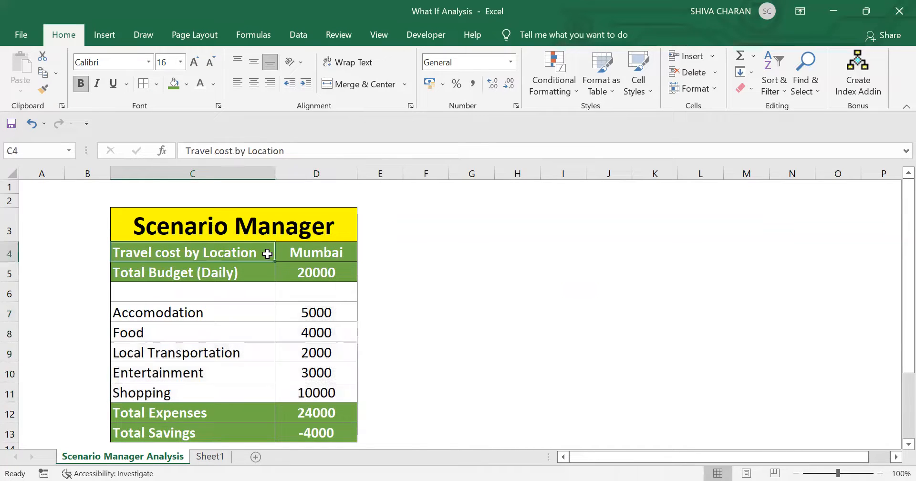
pyautogui.moveTo(231, 410); pyautogui.dragTo(321, 409)
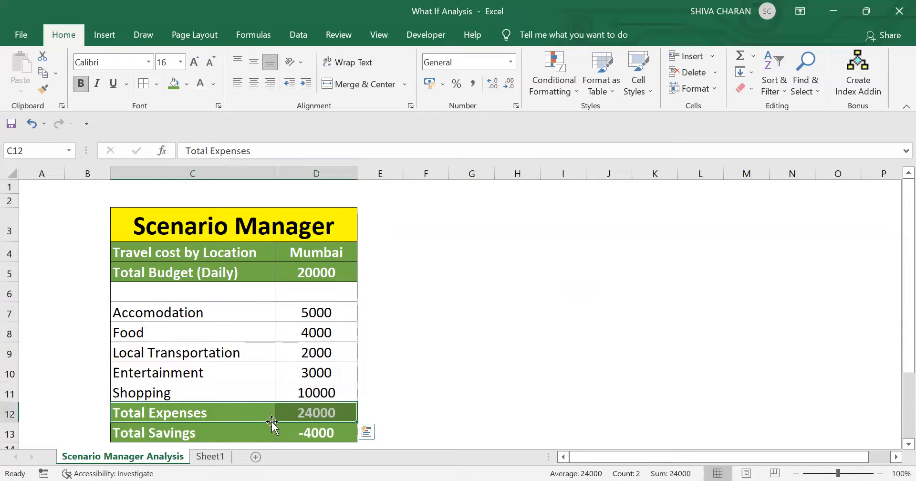
pyautogui.moveTo(231, 432); pyautogui.dragTo(308, 432)
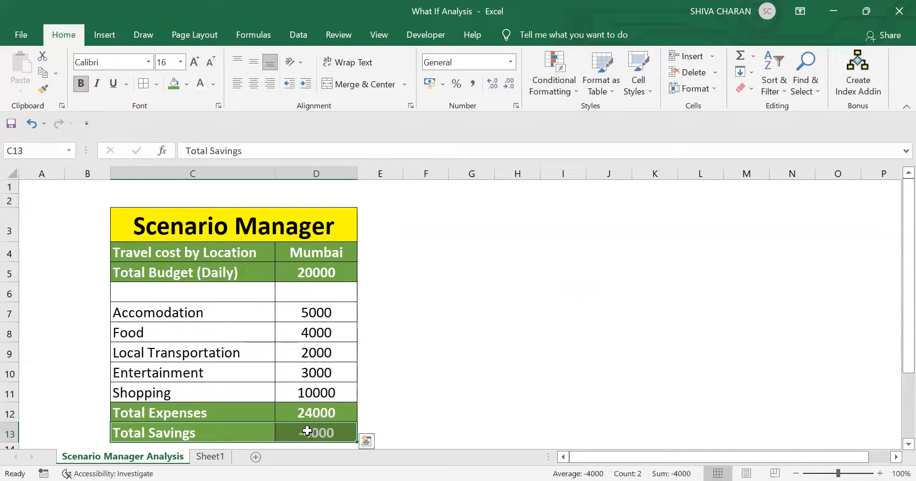
pyautogui.click(440, 337)
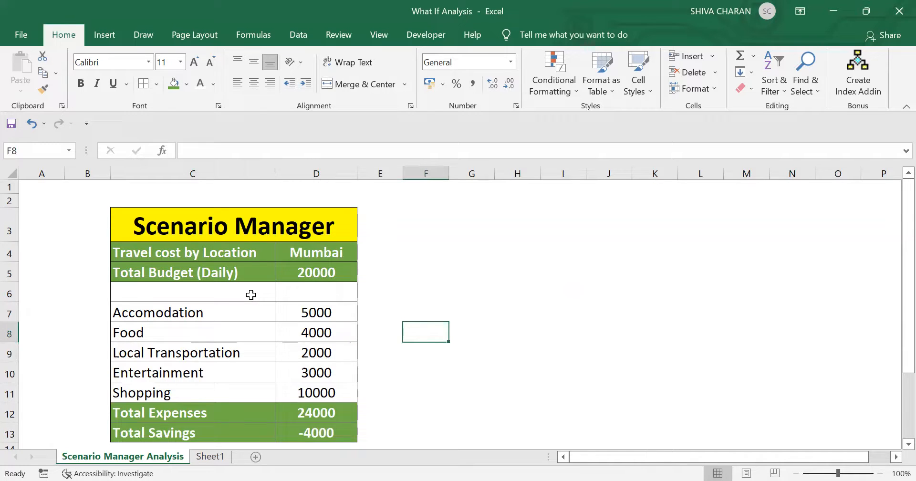
pyautogui.click(310, 256)
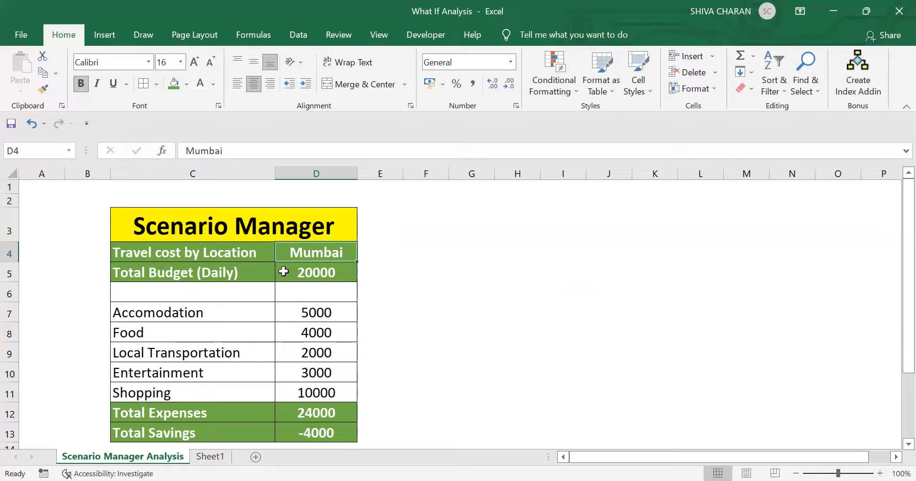
pyautogui.moveTo(284, 271); pyautogui.dragTo(302, 348)
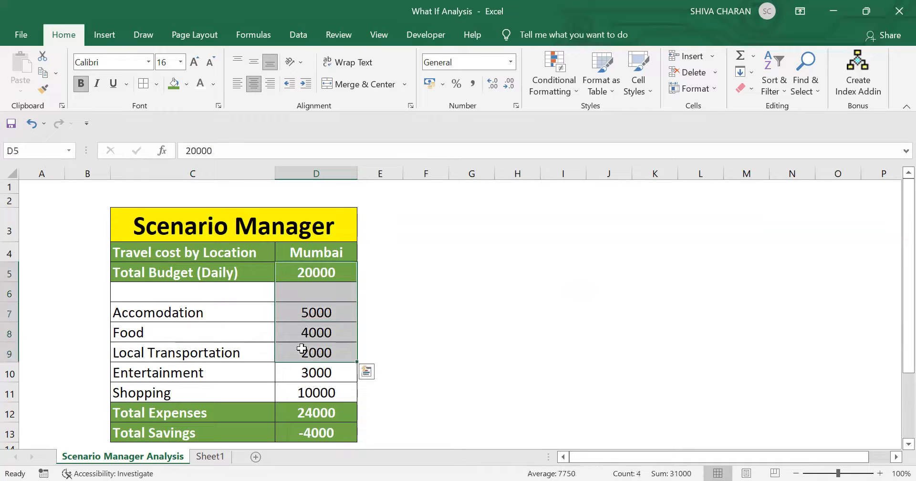
pyautogui.click(262, 408)
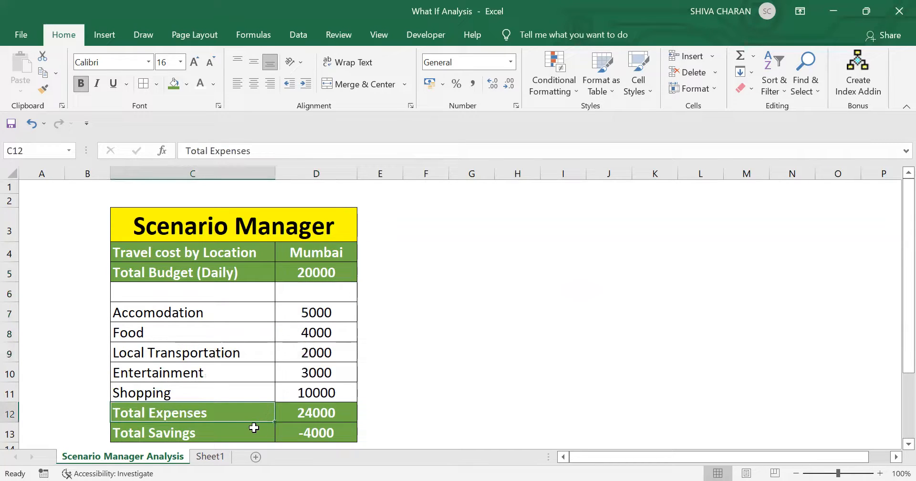
pyautogui.click(254, 428)
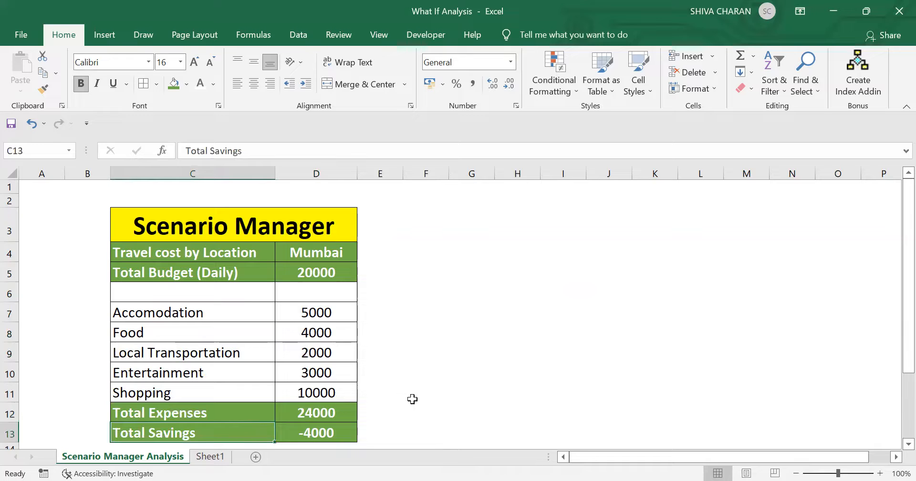
pyautogui.click(537, 308)
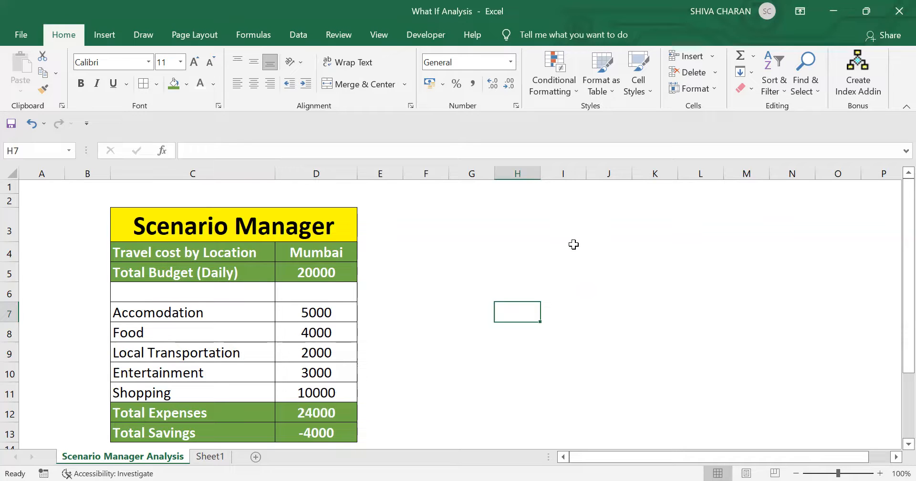
# Open the Scenario Manager to view its scenario list and close it without adding anything
pyautogui.press('alt')
pyautogui.press('a')
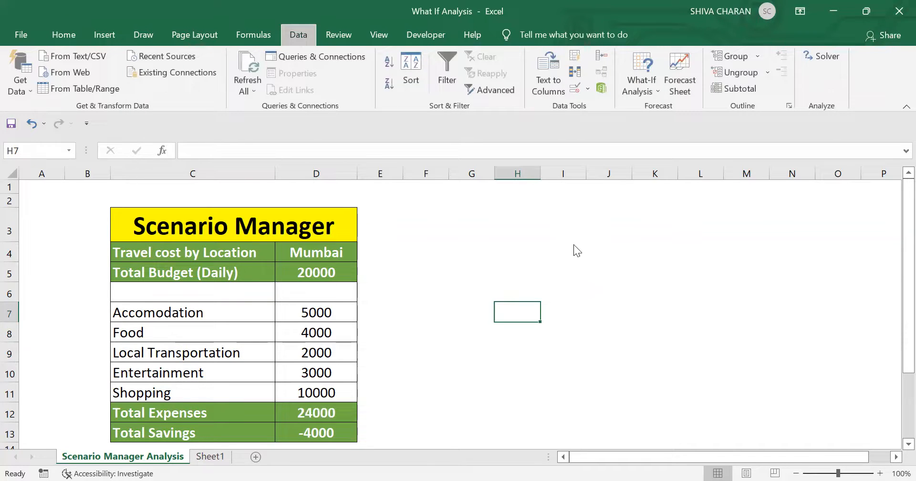
pyautogui.press('w')
pyautogui.press('s')
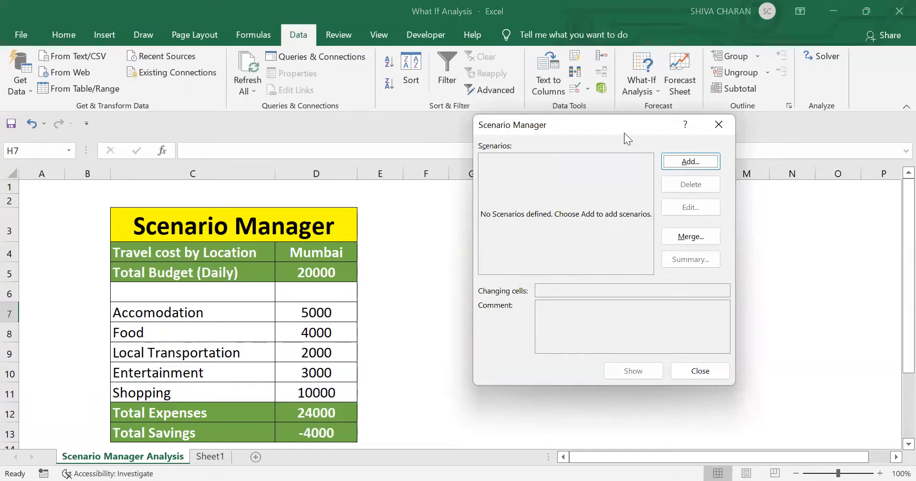
pyautogui.click(700, 371)
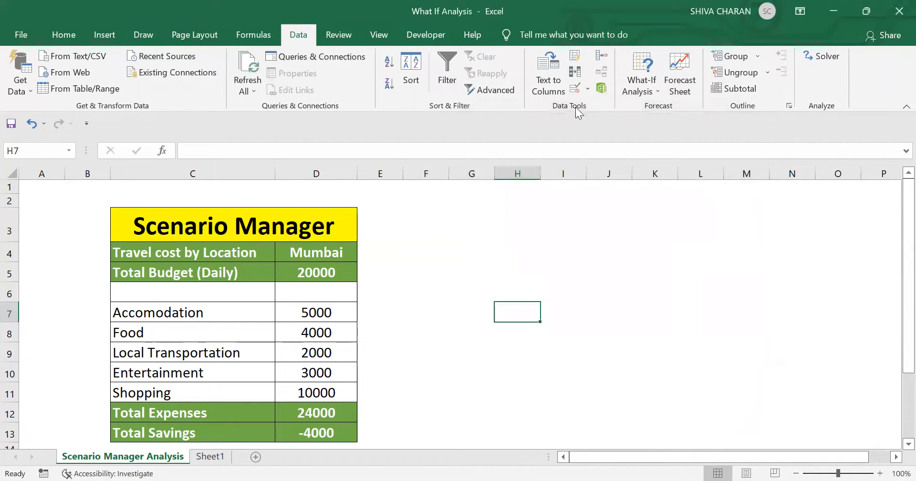
# Reopen Scenario Manager from the What-If Analysis tools, close it again and return to the sheet
pyautogui.click(640, 89)
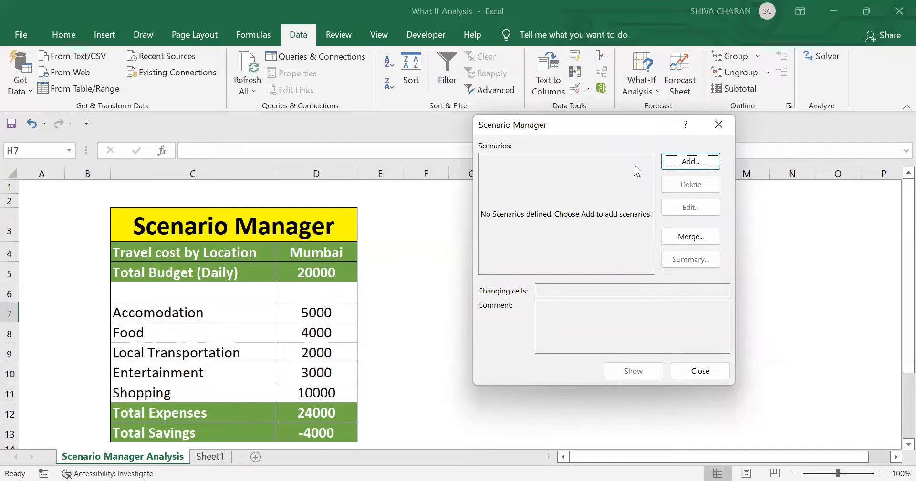
pyautogui.click(688, 373)
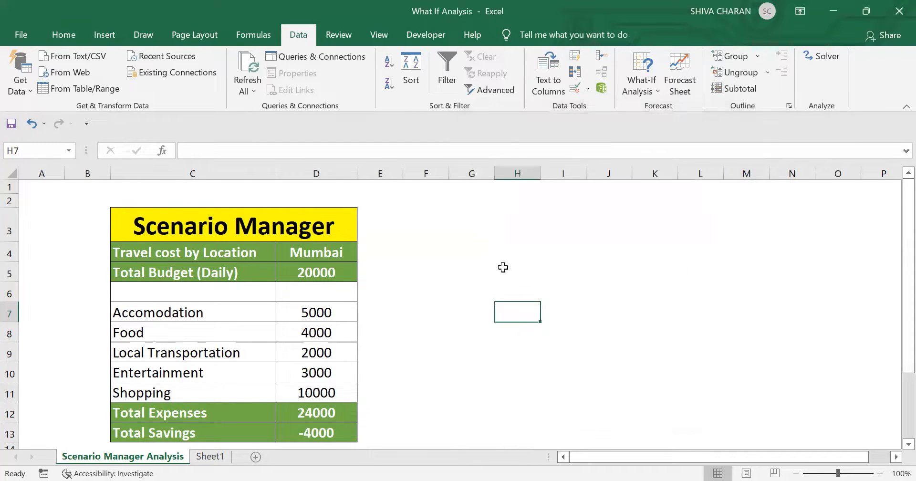
pyautogui.click(496, 262)
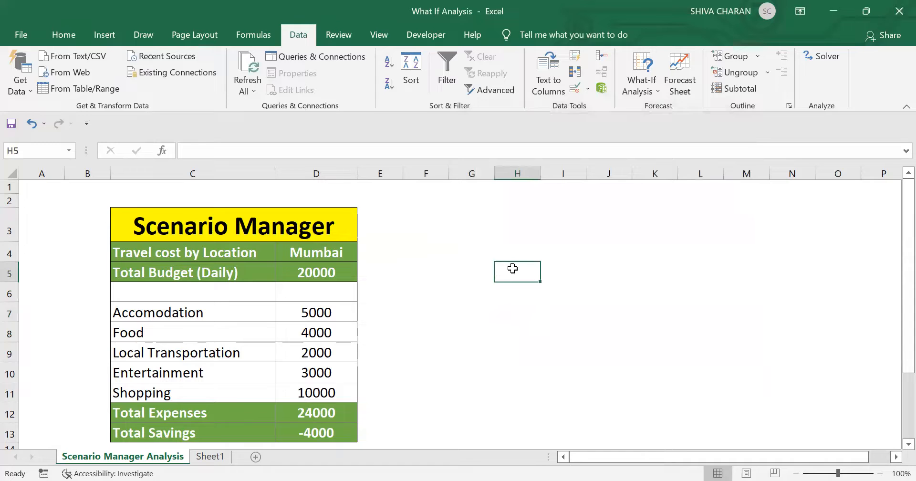
pyautogui.click(62, 42)
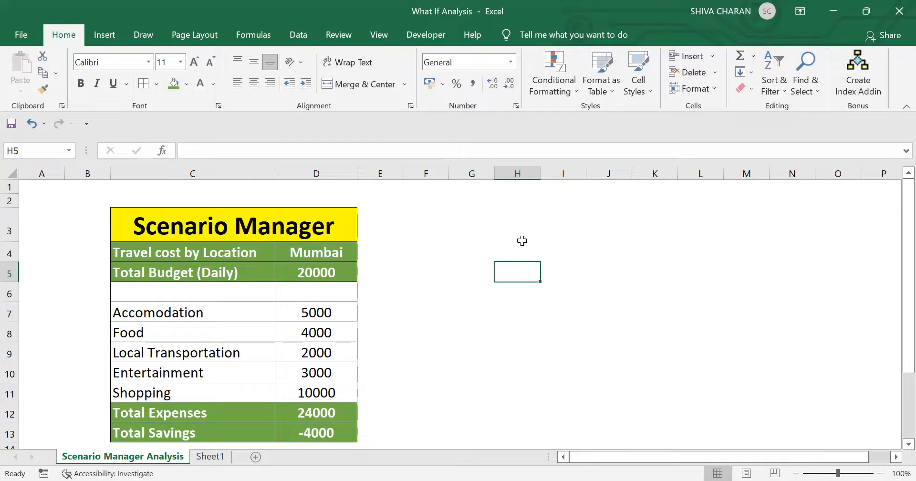
# List the locations Hyderabad, Delhi and Bangalore in cells H4 to H6
pyautogui.click(513, 252)
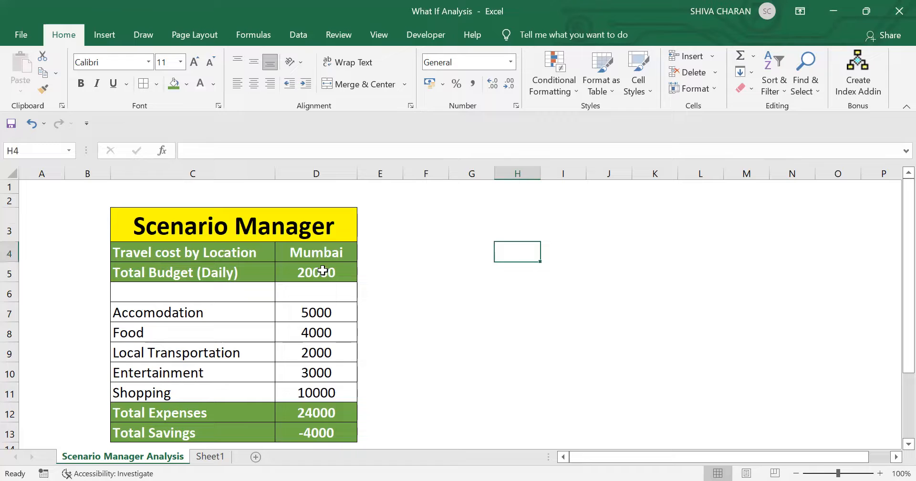
pyautogui.press('F2')
pyautogui.write('Hyd')
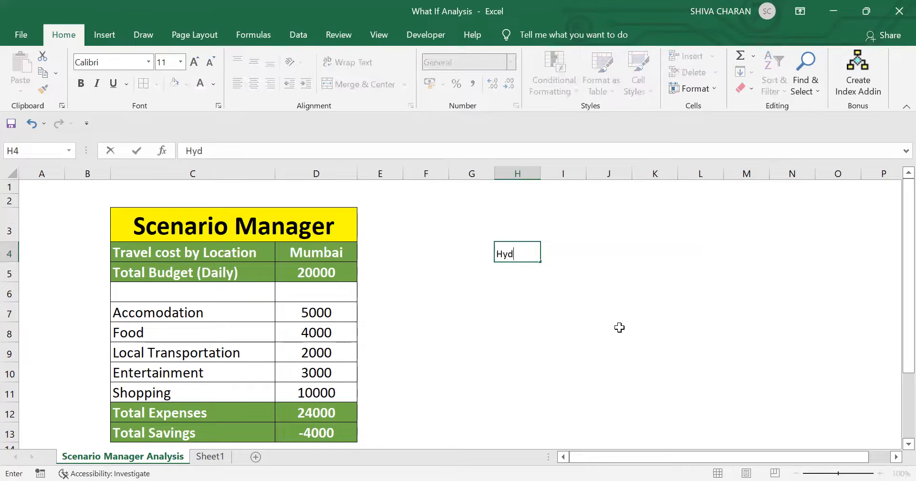
pyautogui.write('erabad')
pyautogui.press('Return')
pyautogui.write('Delhi')
pyautogui.press('Return')
pyautogui.write('Banglo')
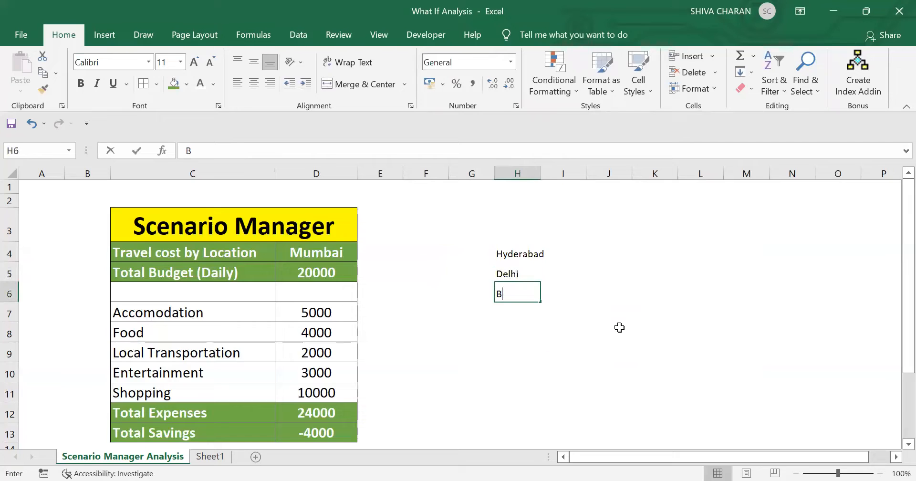
pyautogui.press('BackSpace')
pyautogui.press('BackSpace')
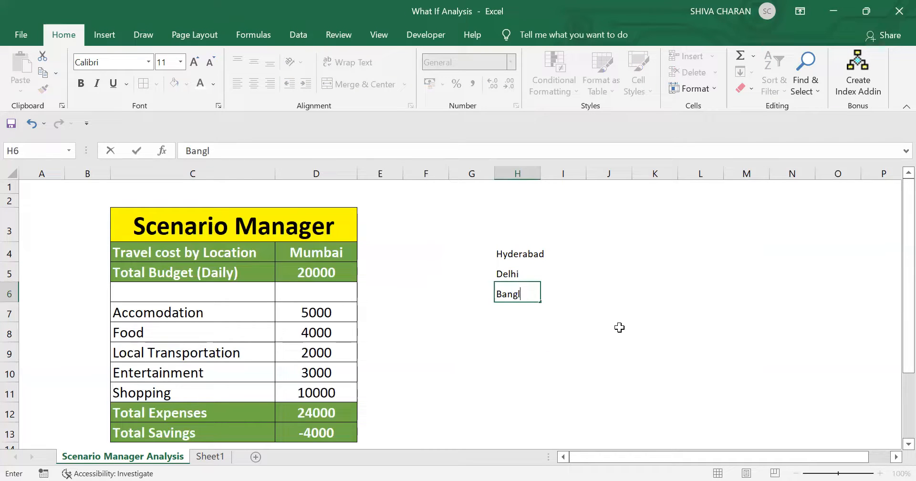
pyautogui.write('alore')
pyautogui.press('Return')
# Replace the city name in cell H6 with Bengaluru
pyautogui.click(515, 258)
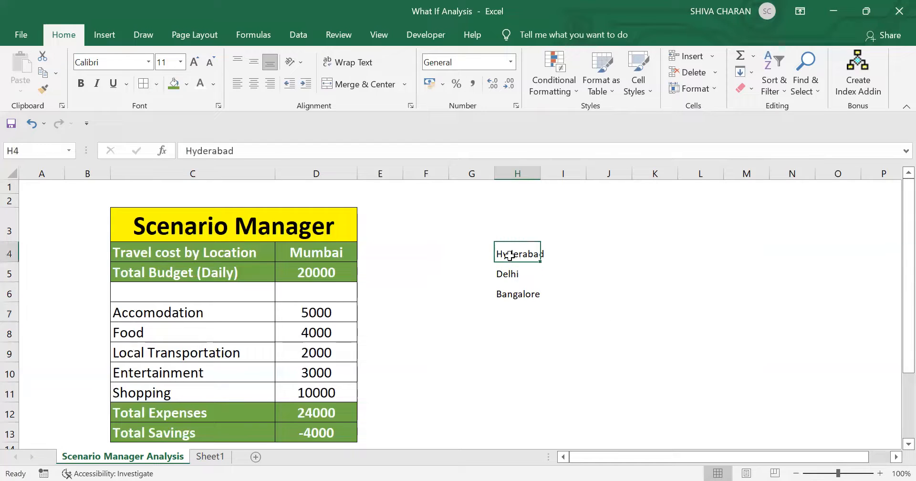
pyautogui.click(518, 296)
pyautogui.write('Bengaluru')
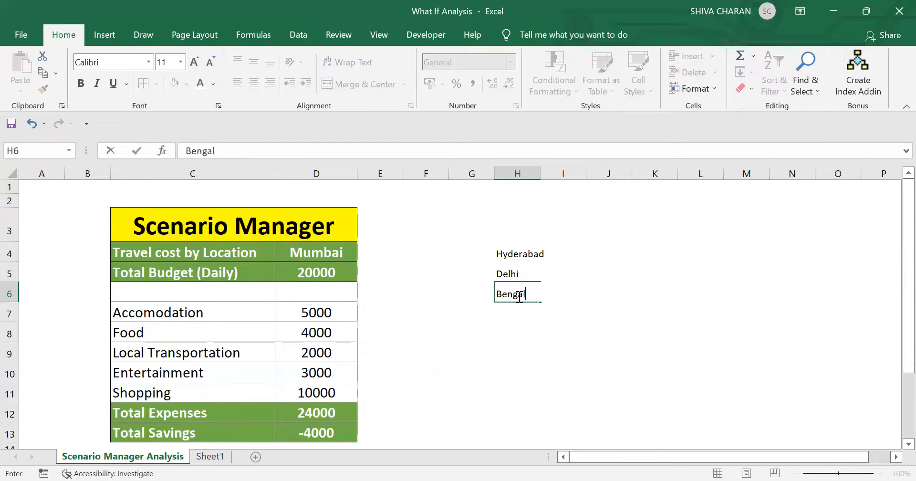
pyautogui.press('Return')
# Clear the list of locations from cells H4 to H6
pyautogui.moveTo(512, 256); pyautogui.dragTo(513, 289)
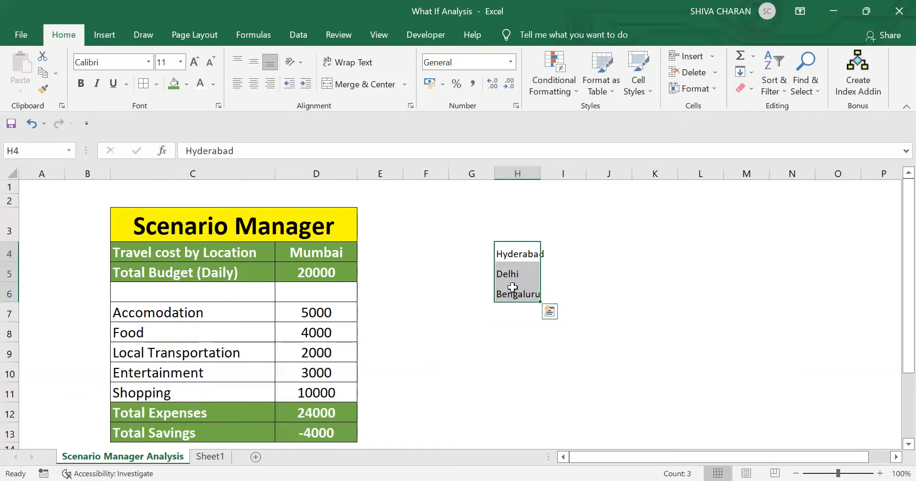
pyautogui.click(470, 310)
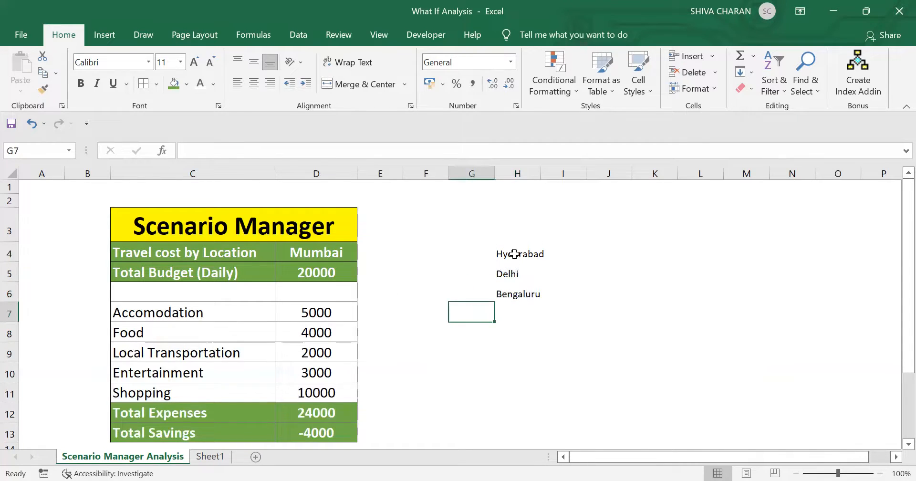
pyautogui.moveTo(511, 255); pyautogui.dragTo(521, 295)
pyautogui.press('Delete')
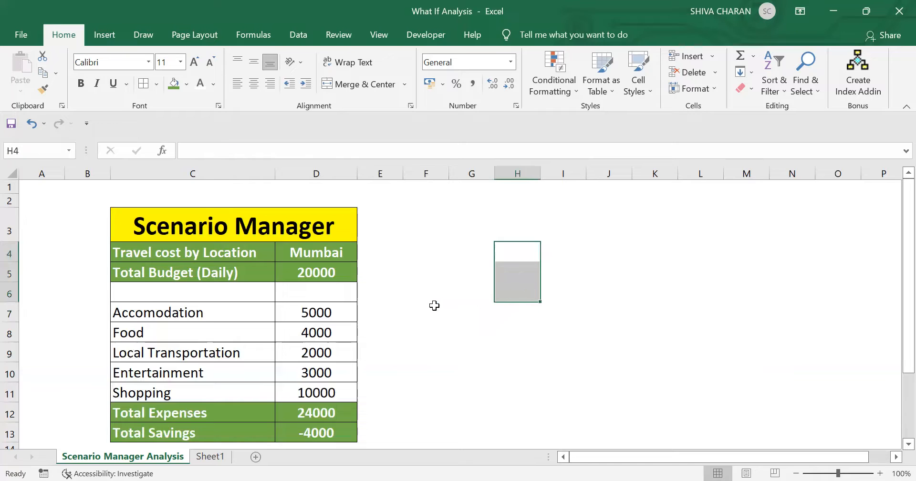
pyautogui.click(432, 306)
# Examine the daily budget cell and the expense amounts from Accomodation to Shopping in the Mumbai table
pyautogui.click(308, 310)
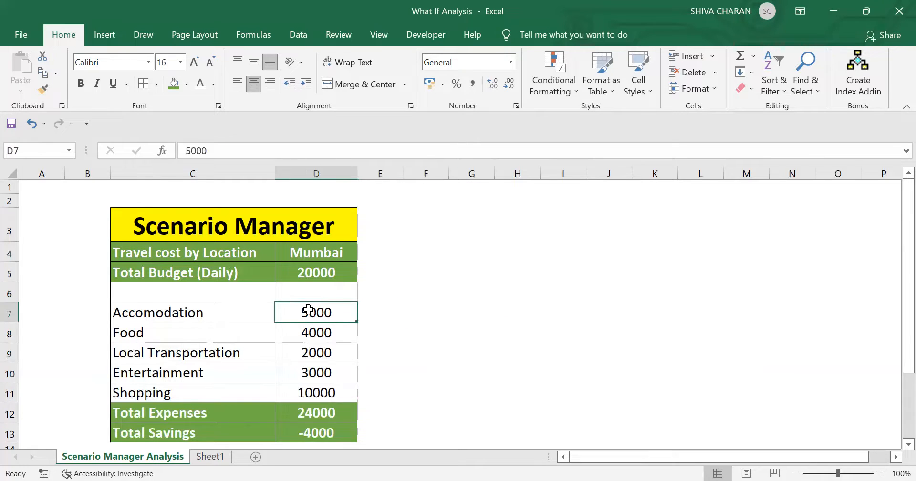
pyautogui.click(319, 326)
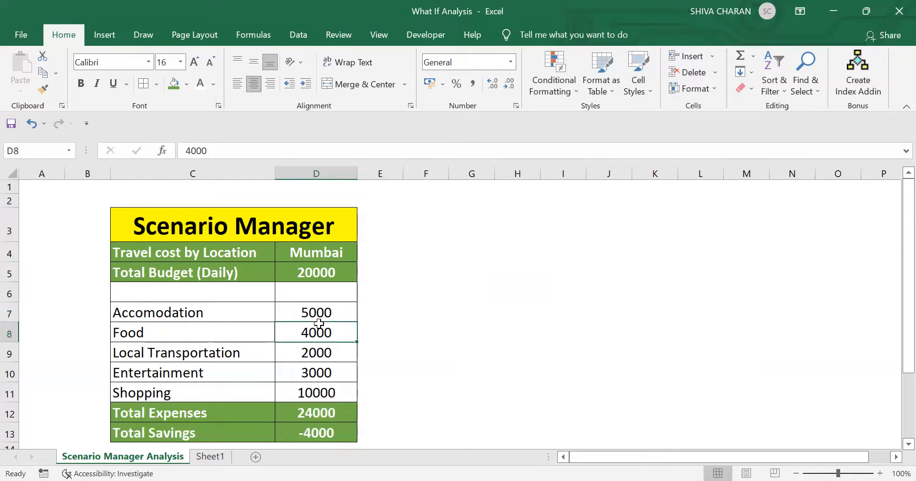
pyautogui.click(218, 314)
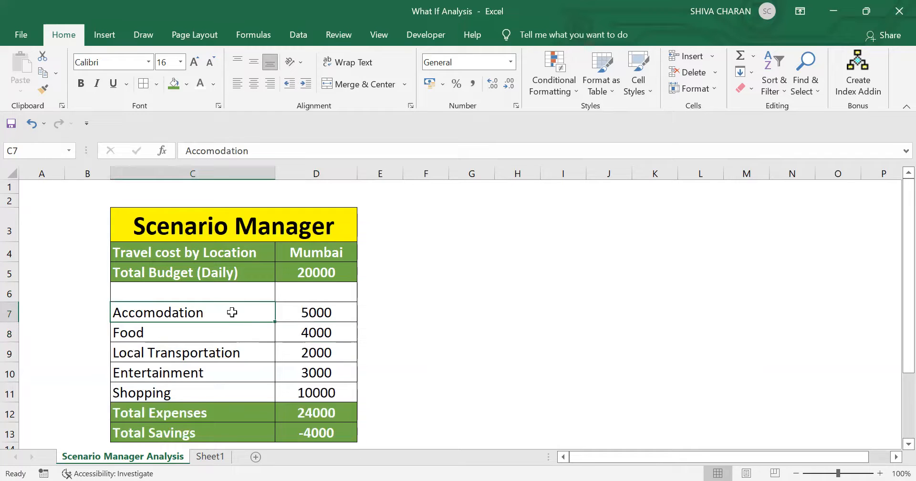
pyautogui.click(332, 309)
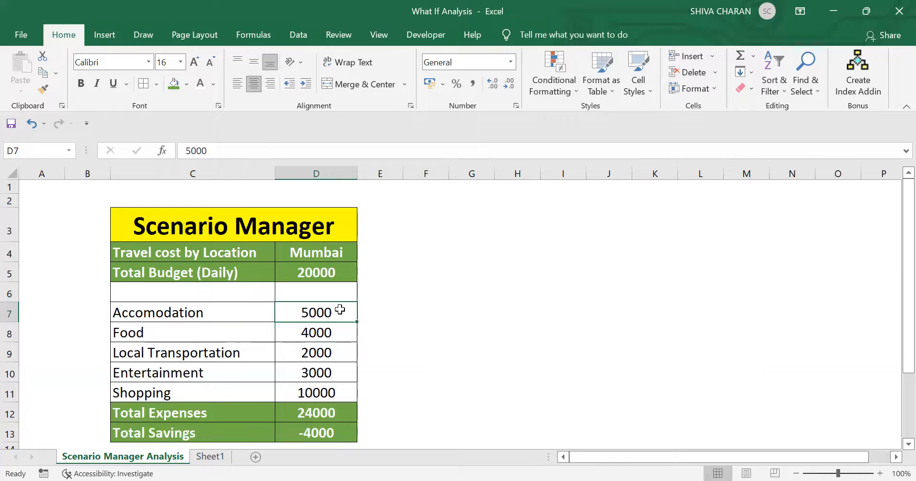
pyautogui.hotkey('shift', 'Left')
pyautogui.press('Right')
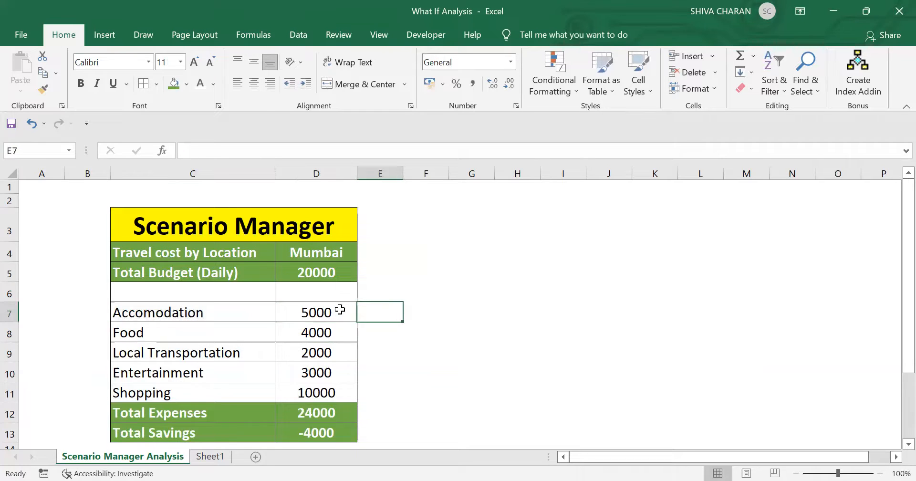
pyautogui.press('Left')
pyautogui.hotkey('shift', 'Down')
pyautogui.hotkey('shift', 'Down')
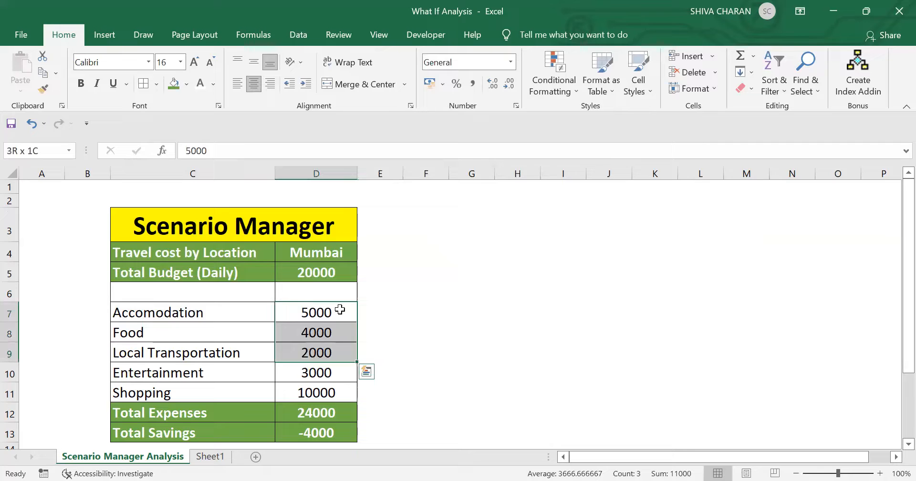
pyautogui.hotkey('shift', 'Down')
pyautogui.hotkey('shift', 'Down')
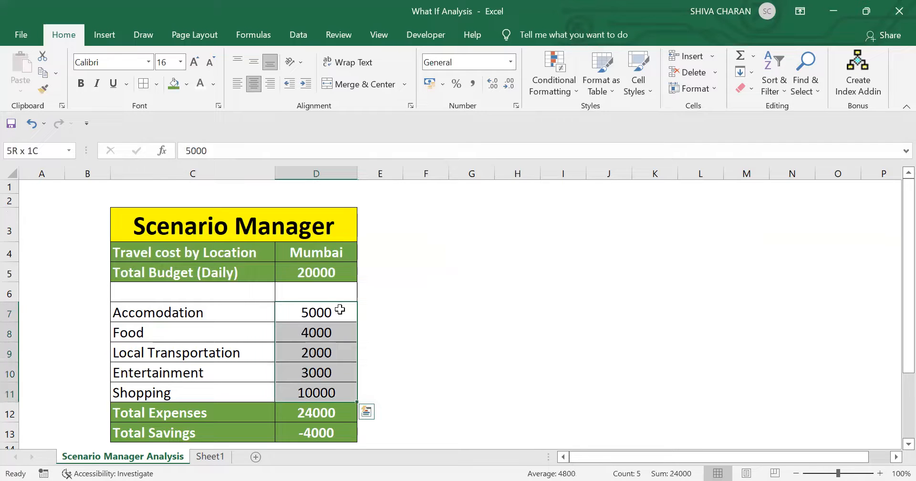
pyautogui.click(310, 274)
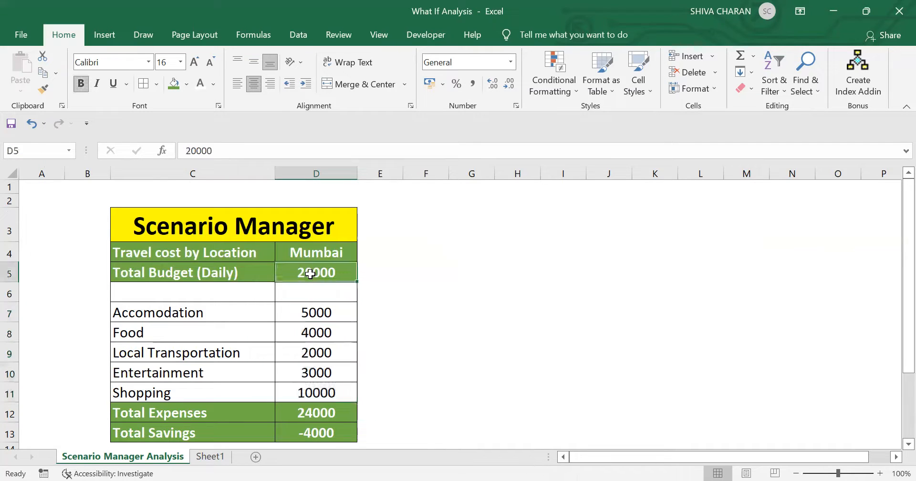
pyautogui.keyDown('ctrl'); pyautogui.click(324, 312); pyautogui.keyUp('ctrl')
pyautogui.keyDown('ctrl'); pyautogui.click(333, 332); pyautogui.keyUp('ctrl')
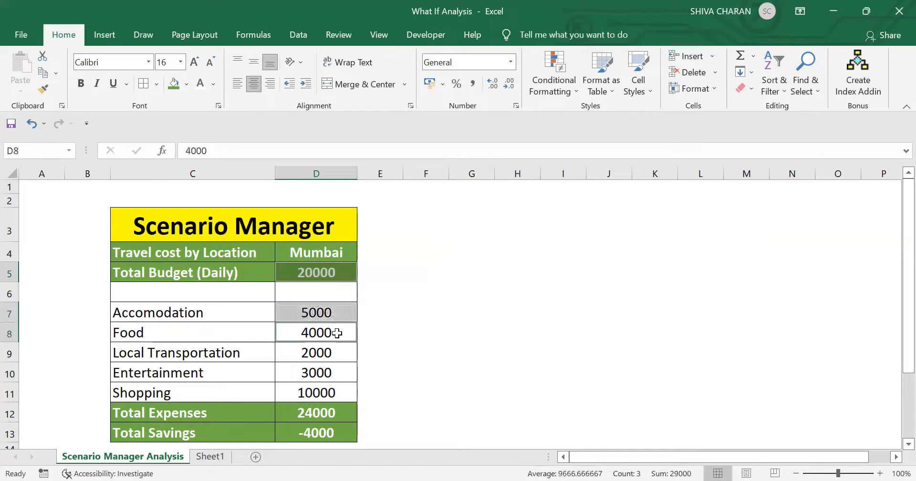
pyautogui.click(313, 313)
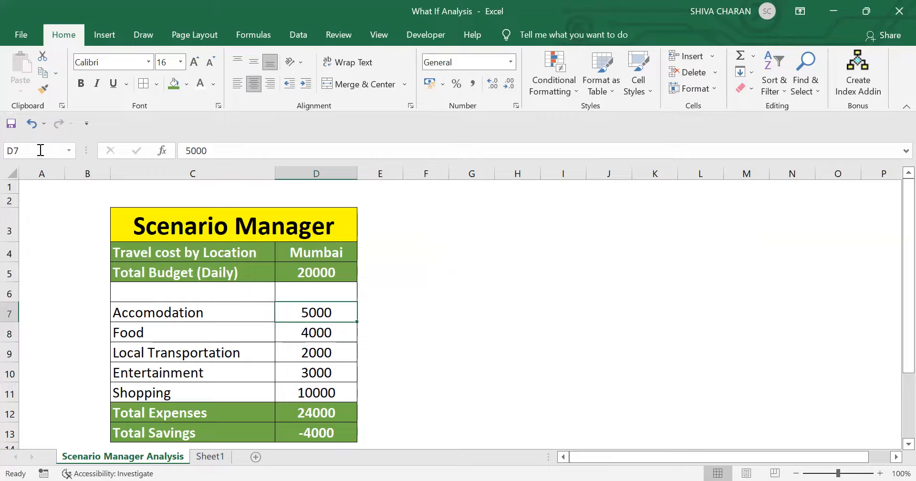
pyautogui.click(10, 152)
pyautogui.write('Acco')
pyautogui.press('BackSpace')
pyautogui.press('BackSpace')
pyautogui.press('BackSpace')
pyautogui.press('BackSpace')
pyautogui.click(407, 324)
# Create names from the left column for the budget row C5:D5 and the expense and savings rows C7:D13
pyautogui.click(309, 273)
pyautogui.keyDown('ctrl'); pyautogui.click(319, 306); pyautogui.keyUp('ctrl')
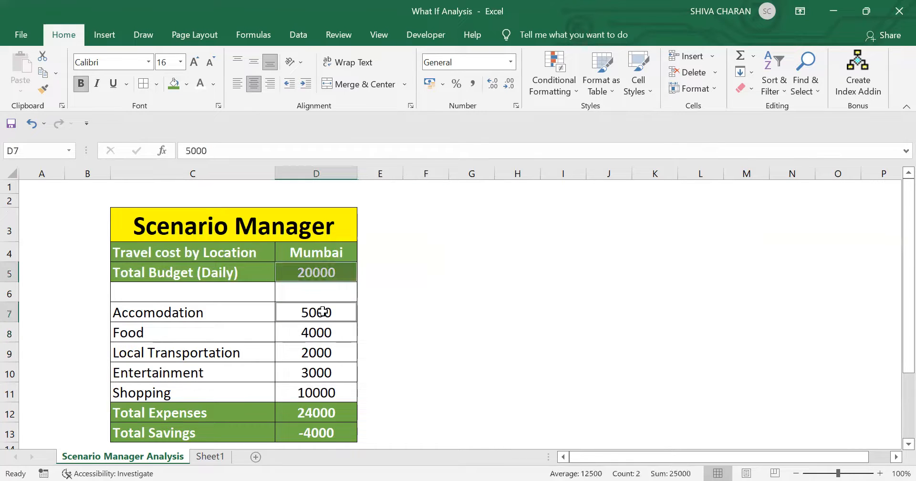
pyautogui.click(217, 272)
pyautogui.moveTo(217, 273); pyautogui.dragTo(310, 272)
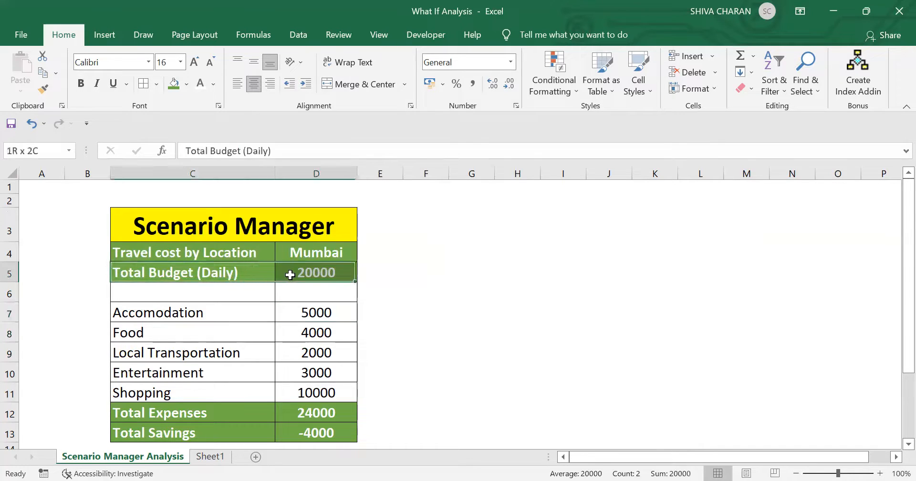
pyautogui.keyDown('ctrl'); pyautogui.moveTo(232, 313); pyautogui.dragTo(339, 429); pyautogui.keyUp('ctrl')
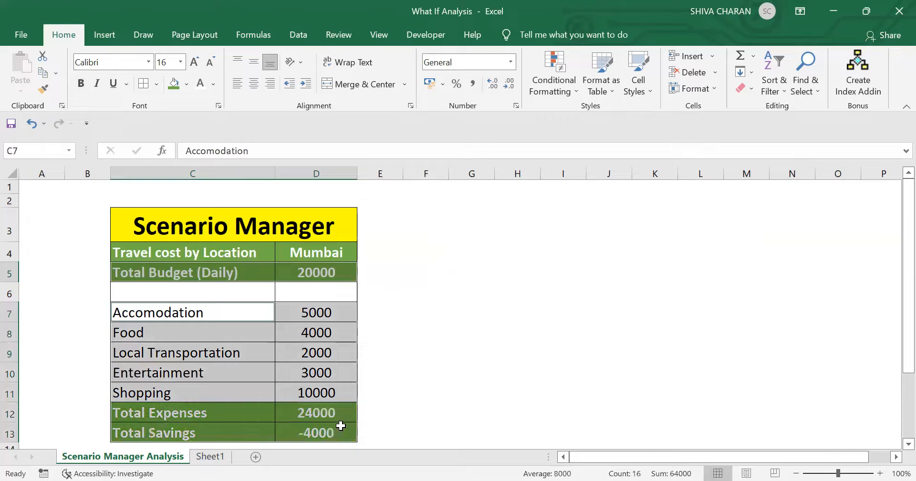
pyautogui.click(252, 35)
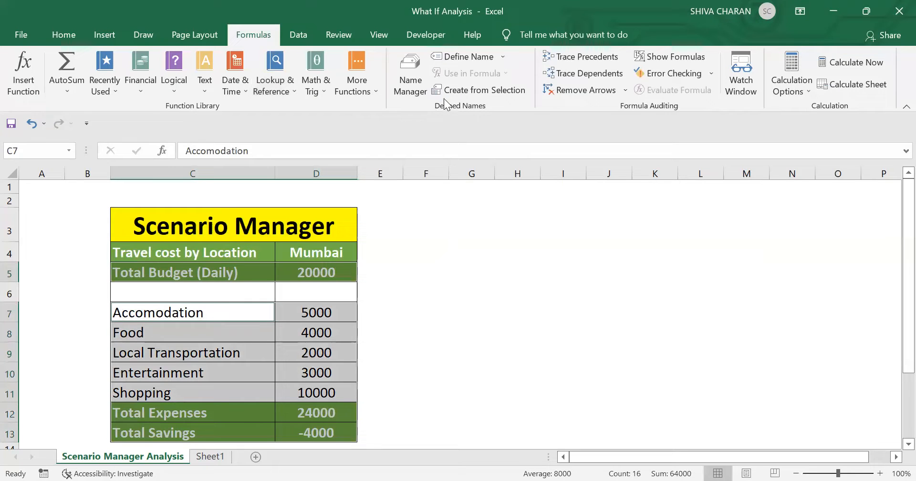
pyautogui.click(494, 91)
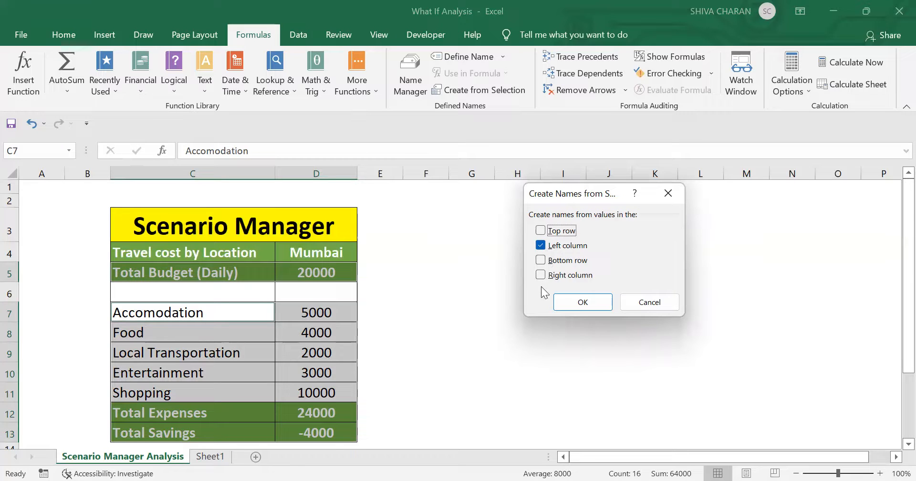
pyautogui.click(581, 303)
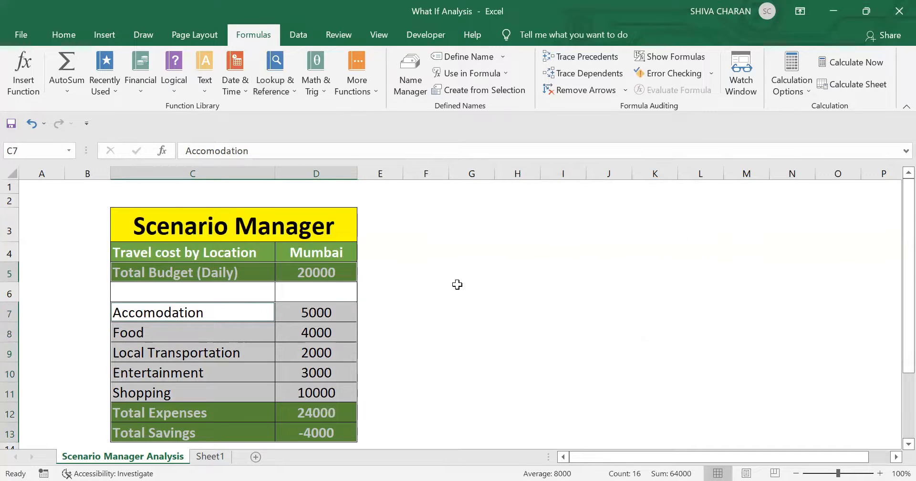
# Check the name of the accommodation amount cell and review the list of defined names
pyautogui.click(456, 286)
pyautogui.click(75, 38)
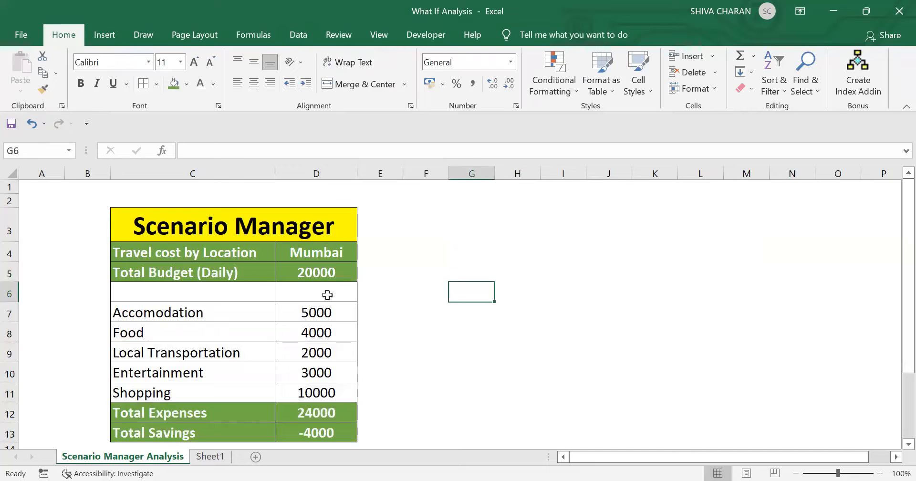
pyautogui.click(338, 311)
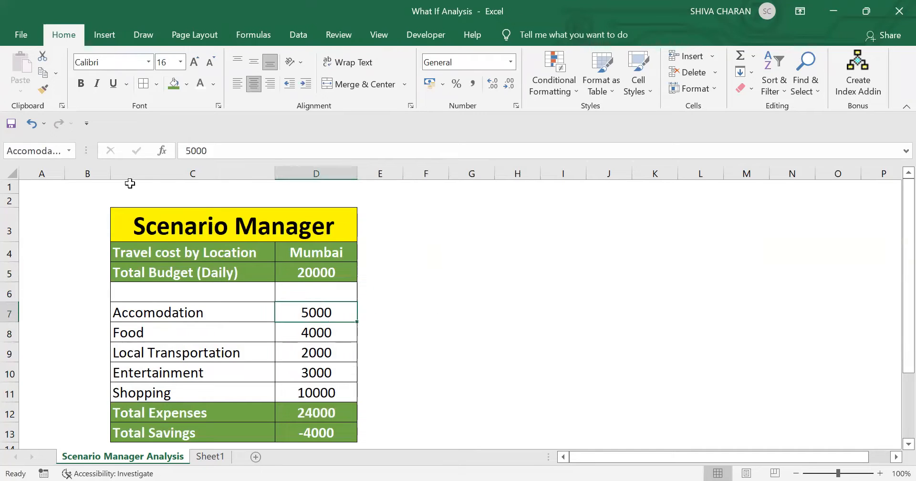
pyautogui.click(71, 151)
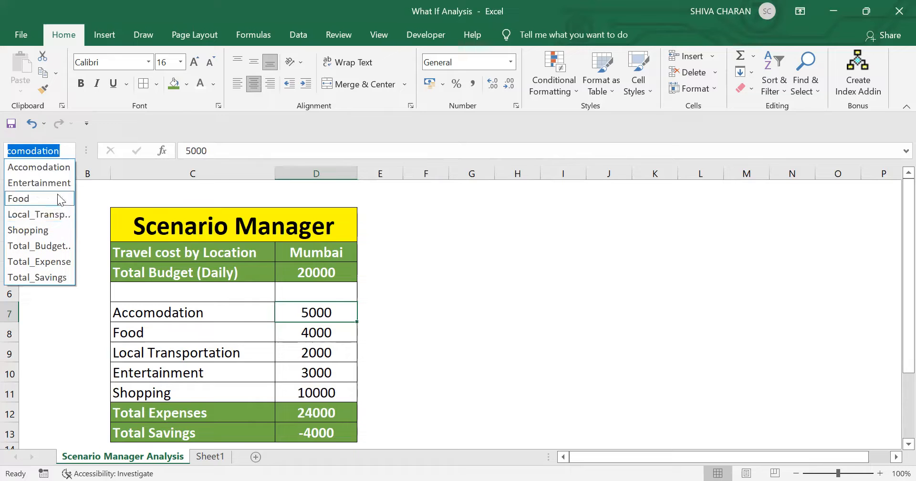
pyautogui.click(459, 313)
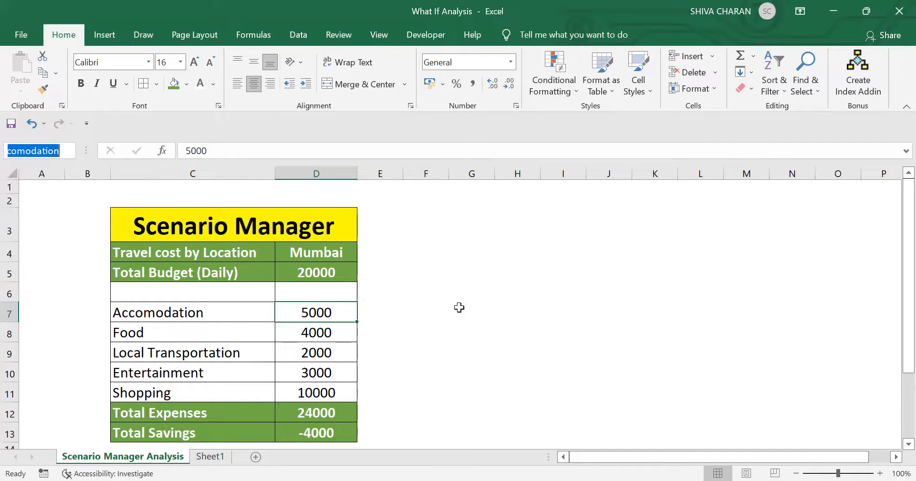
pyautogui.click(505, 278)
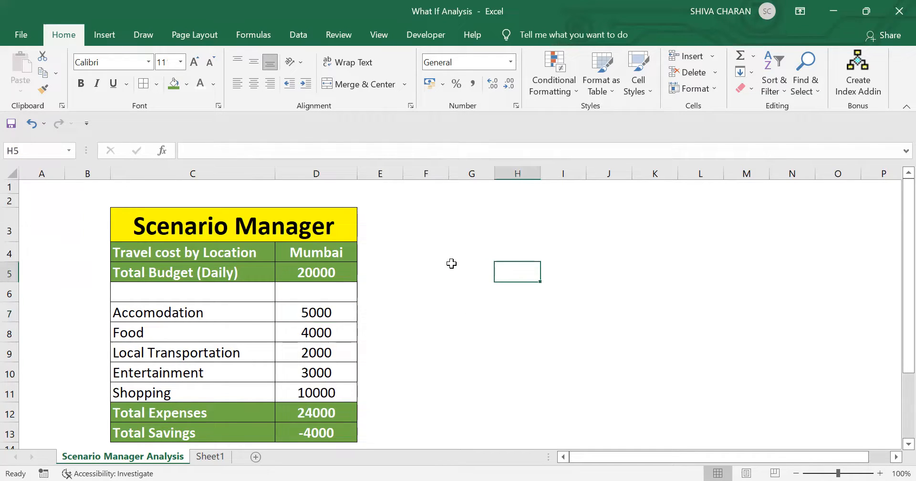
pyautogui.click(451, 245)
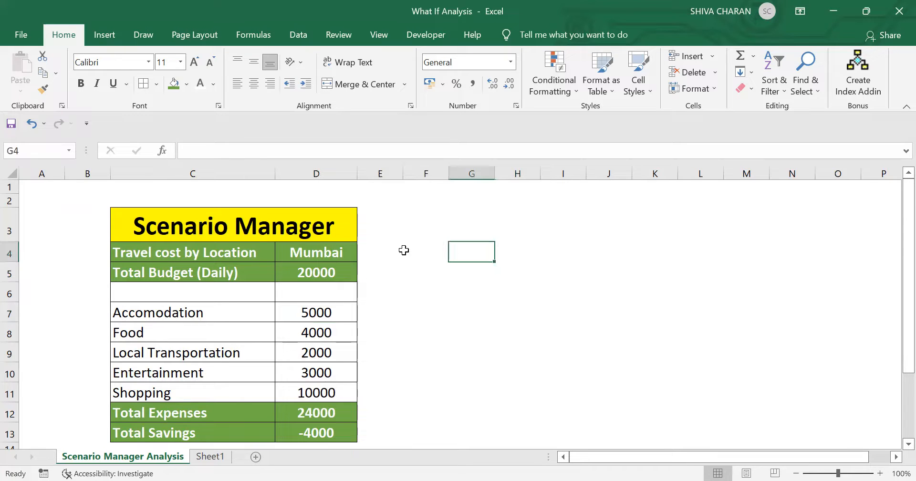
pyautogui.click(322, 252)
pyautogui.click(436, 256)
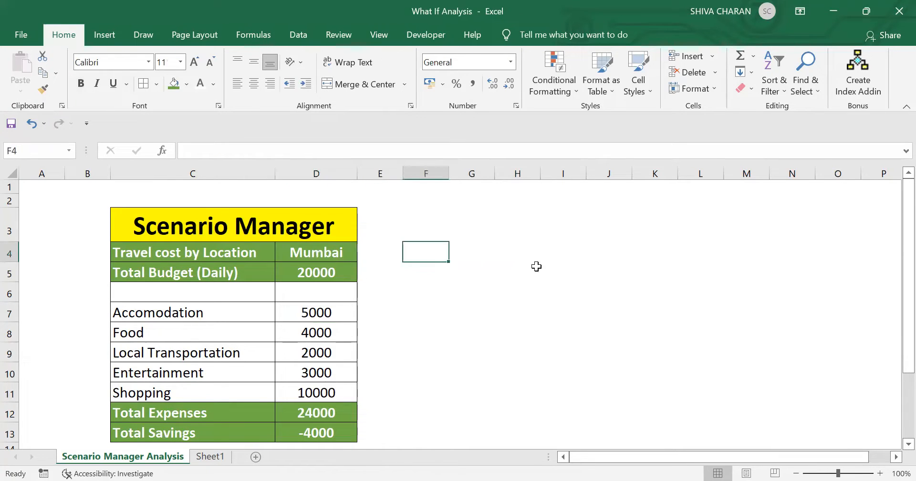
# Add a scenario in Scenario Manager named "Travel Cost for Mumbai"
pyautogui.hotkey('alt', 'a')
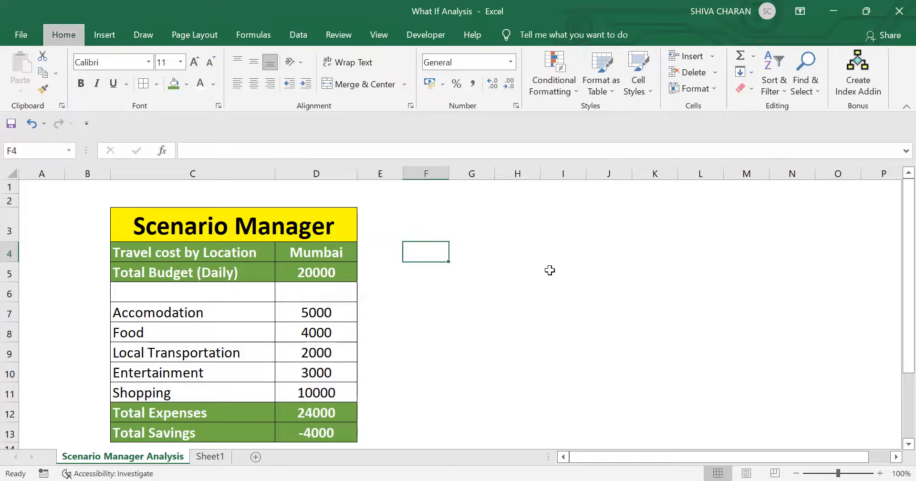
pyautogui.press('w')
pyautogui.press('s')
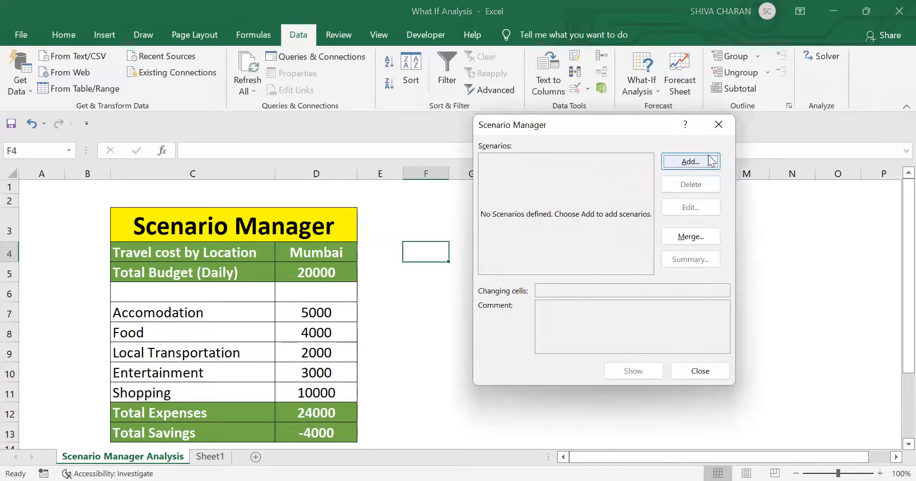
pyautogui.click(703, 161)
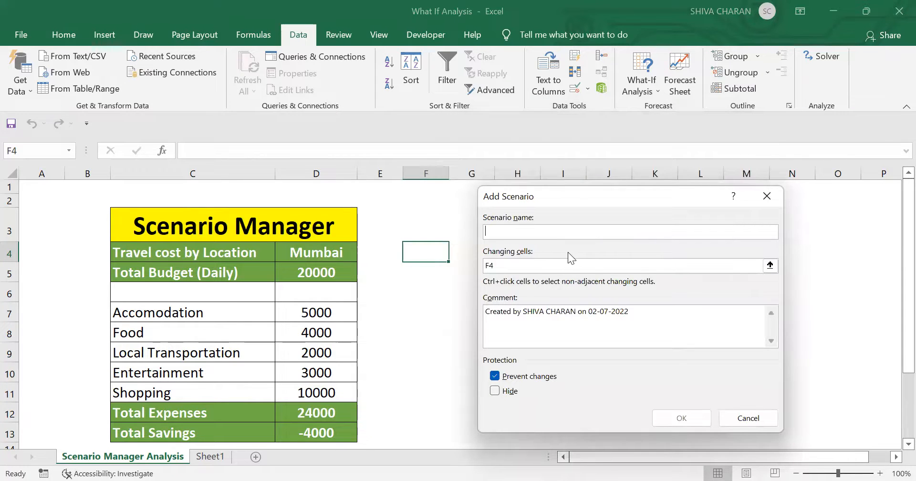
pyautogui.write('Travel Cost ')
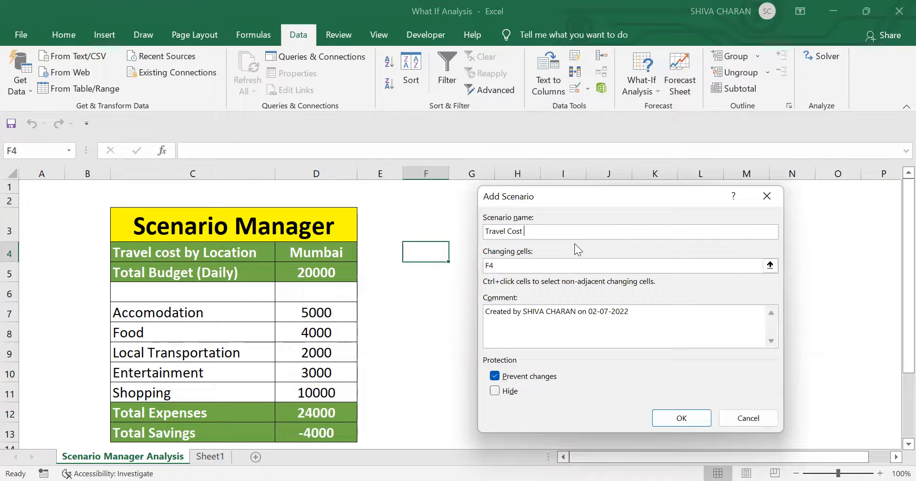
pyautogui.write('for Mumbai')
# Set the scenario's changing cells to the daily budget D5 and the expense amounts D7:D11
pyautogui.moveTo(514, 270); pyautogui.dragTo(488, 265)
pyautogui.press('BackSpace')
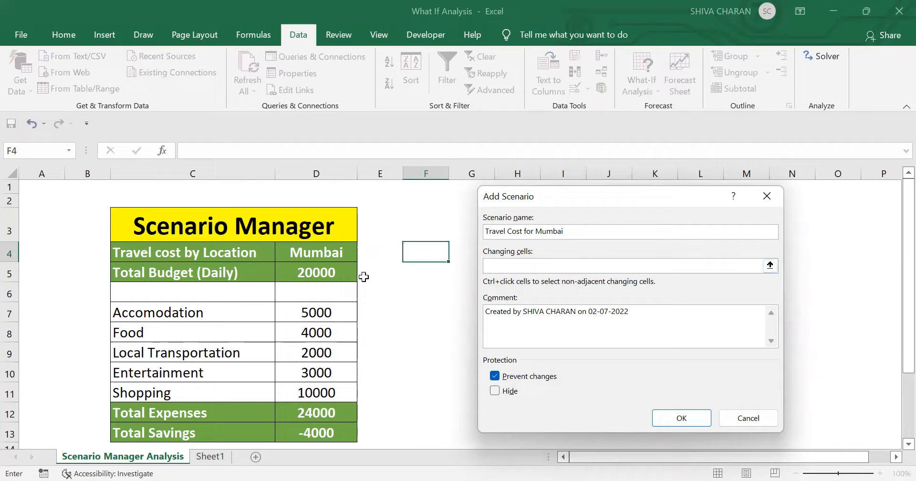
pyautogui.click(340, 274)
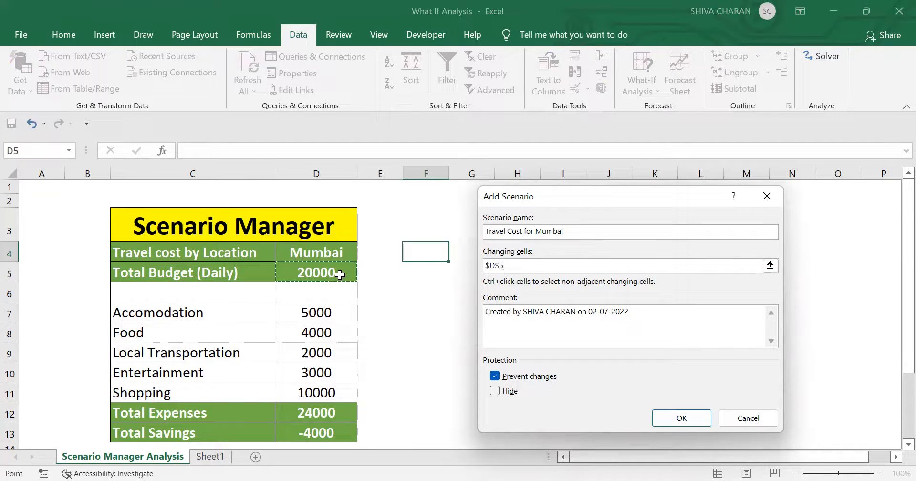
pyautogui.keyDown('ctrl'); pyautogui.click(339, 313); pyautogui.keyUp('ctrl')
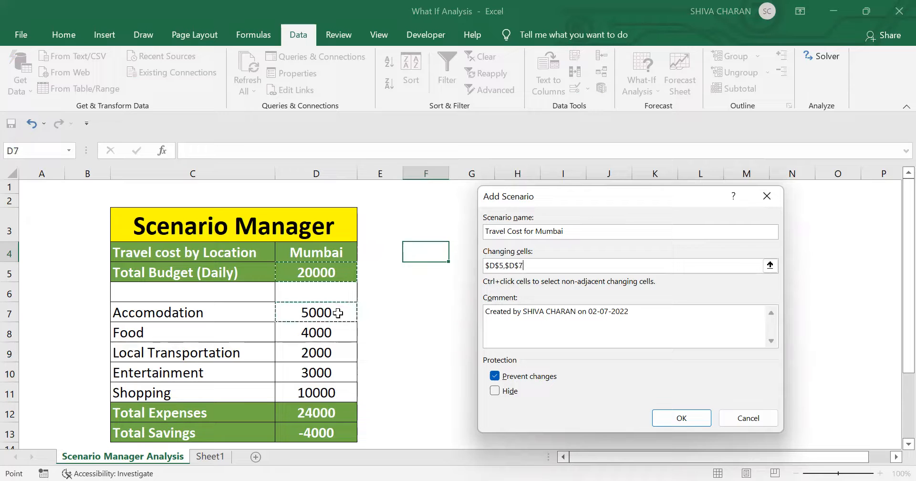
pyautogui.moveTo(339, 313); pyautogui.dragTo(341, 391)
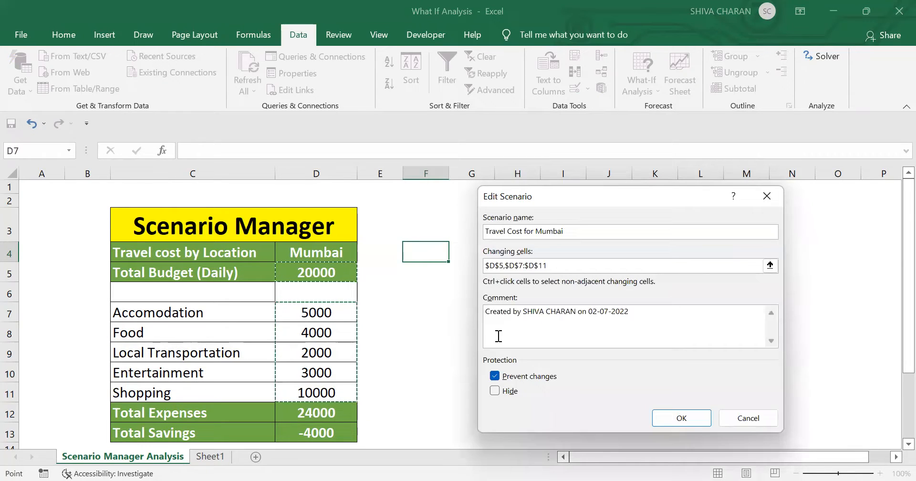
# Replace the scenario's comment with "This scenario is for Mumbai" and review its values for the changing cells
pyautogui.click(602, 311)
pyautogui.moveTo(630, 311); pyautogui.dragTo(490, 313)
pyautogui.press('BackSpace')
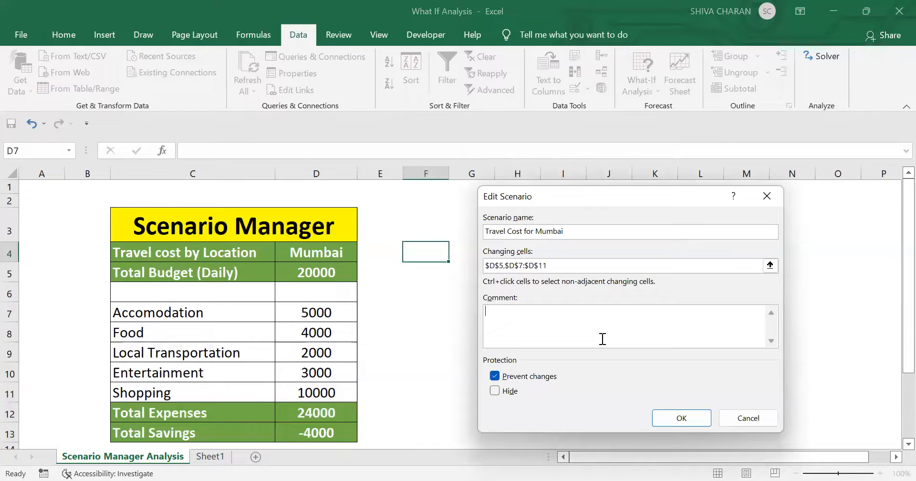
pyautogui.write('This scenario is for Mumbai')
pyautogui.click(680, 420)
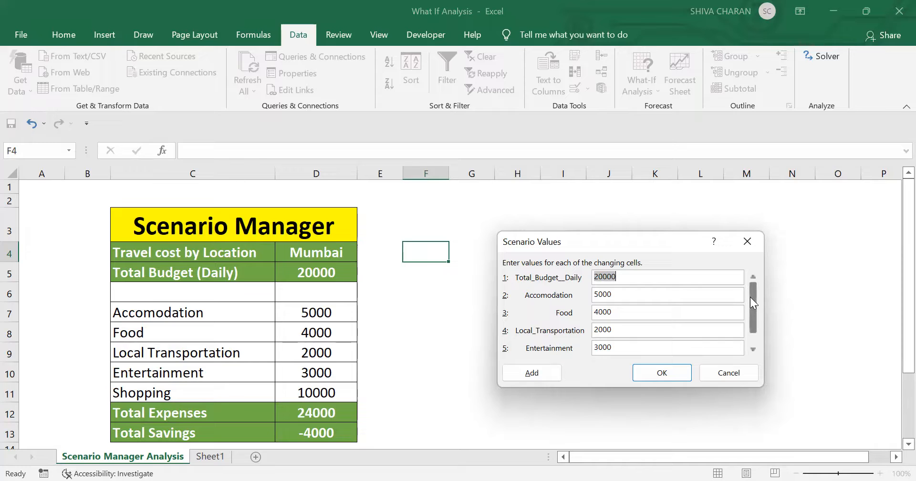
pyautogui.moveTo(755, 336); pyautogui.dragTo(753, 276)
# Add another scenario named "Travel cost for Hyderabad"
pyautogui.click(542, 375)
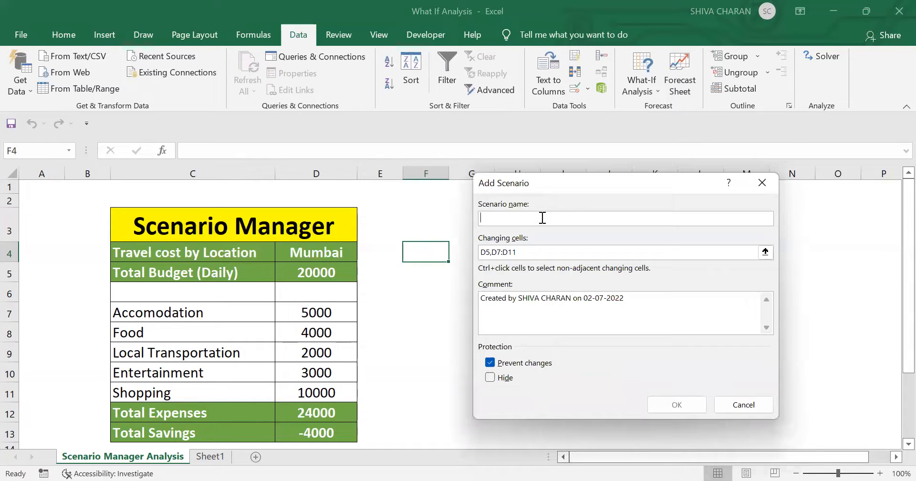
pyautogui.write('Travel cost f')
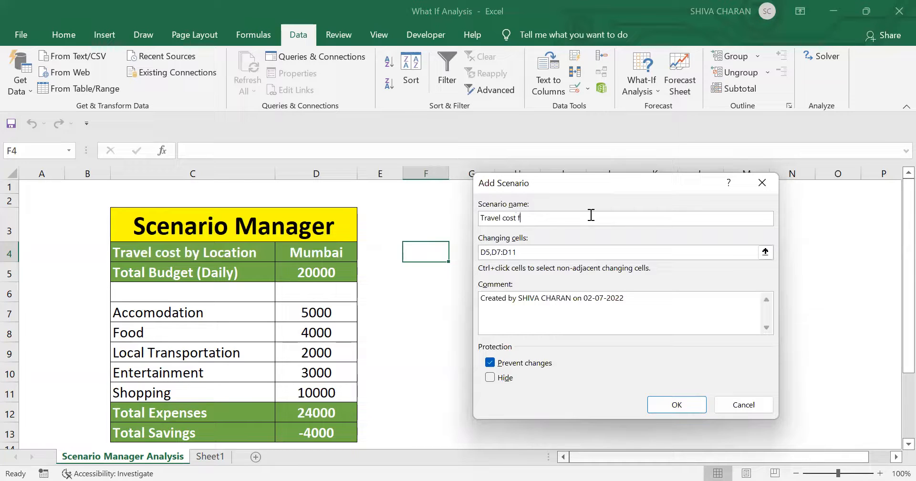
pyautogui.write('or Hyderabad')
# Replace the Hyderabad scenario's comment with "This scenario is for Hyderabad", copy that text for reuse, and continue to the scenario's values
pyautogui.doubleClick(554, 301)
pyautogui.click(554, 301)
pyautogui.hotkey('ctrl', 'a')
pyautogui.press('Delete')
pyautogui.write('This scenario')
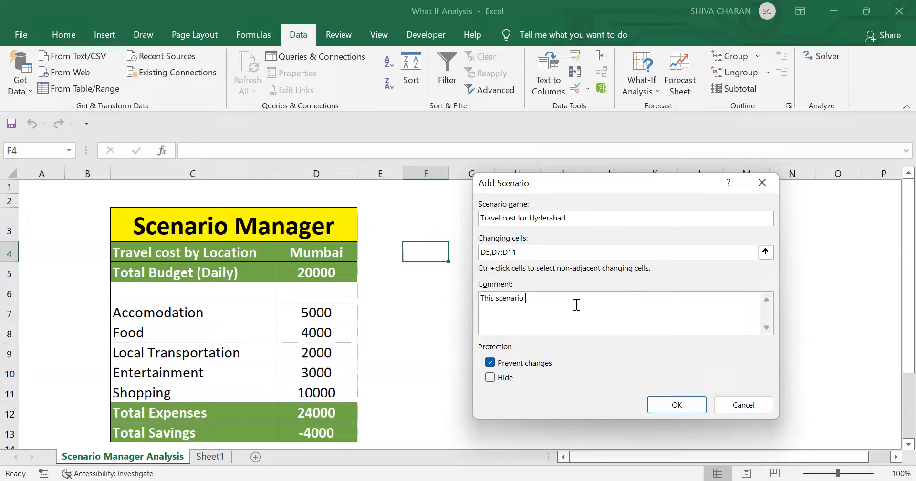
pyautogui.write(' is for Hyderabad')
pyautogui.hotkey('ctrl', 'a')
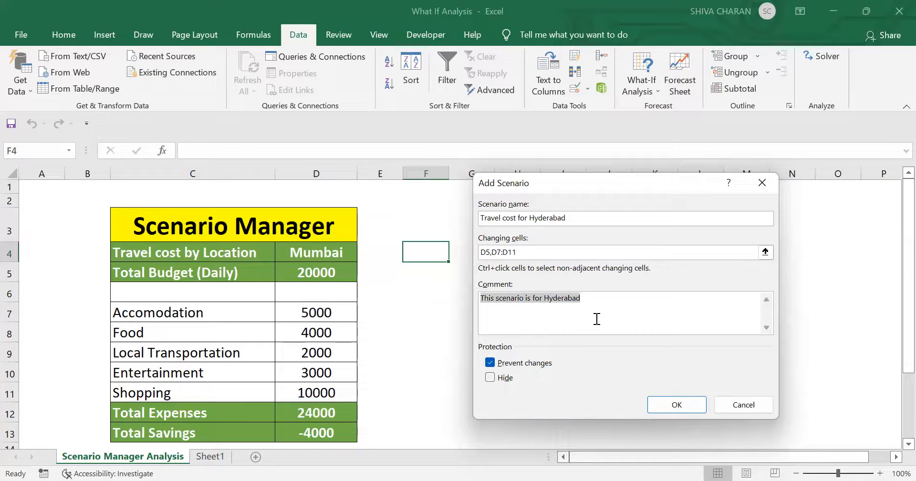
pyautogui.click(686, 411)
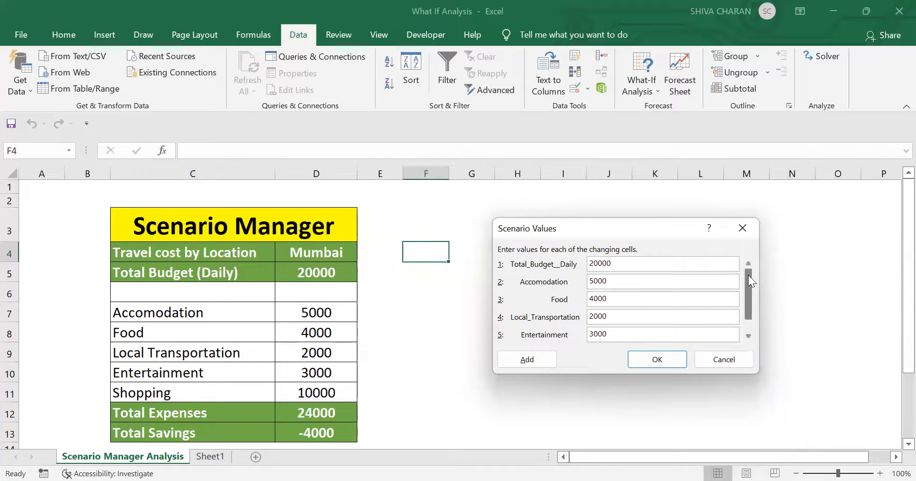
# Set the Hyderabad scenario's accommodation to 3500 and local transportation to 1500
pyautogui.moveTo(748, 276); pyautogui.dragTo(748, 299)
pyautogui.moveTo(623, 262); pyautogui.dragTo(562, 266)
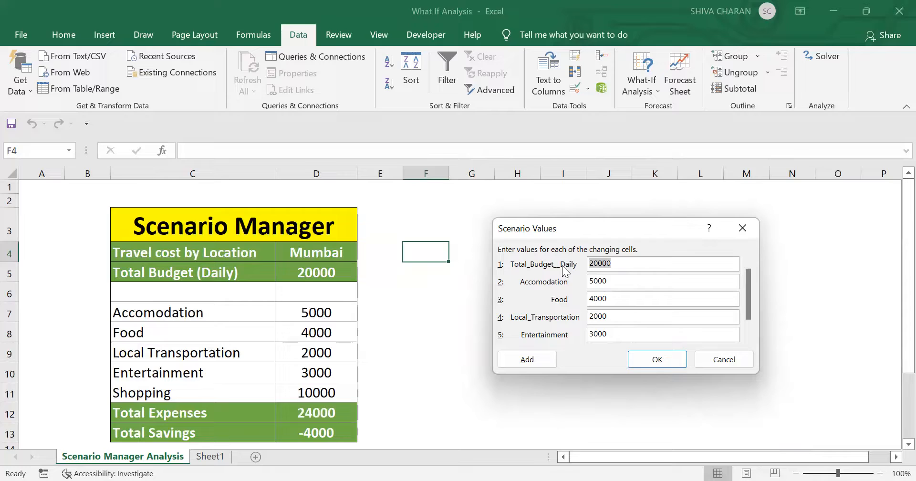
pyautogui.click(618, 284)
pyautogui.hotkey('shift', 'Left')
pyautogui.write('3')
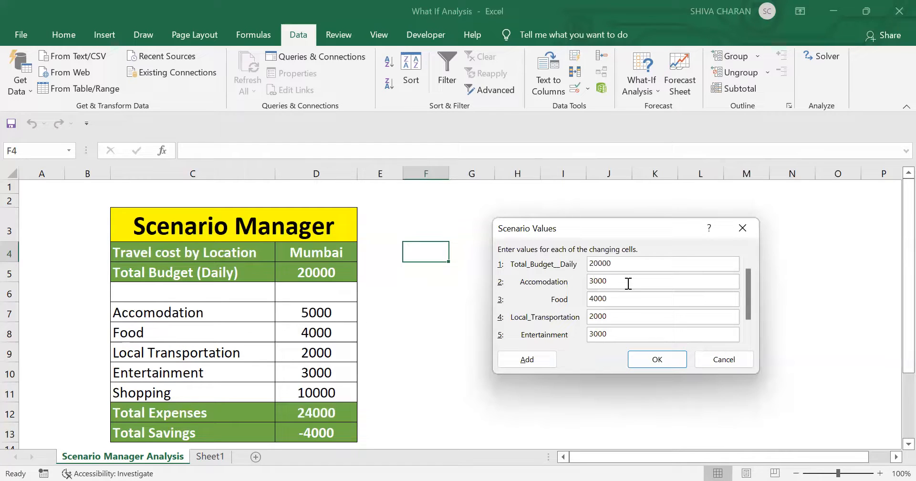
pyautogui.hotkey('shift', 'Right')
pyautogui.write('5')
pyautogui.hotkey('shift', 'Right')
pyautogui.write('15')
# Set the Hyderabad scenario's shopping amount to 8000
pyautogui.click(642, 338)
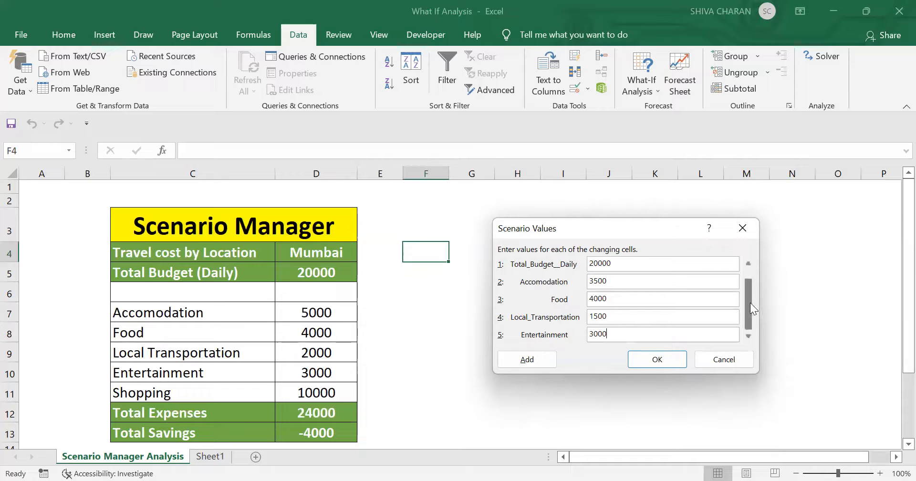
pyautogui.click(748, 335)
pyautogui.click(644, 336)
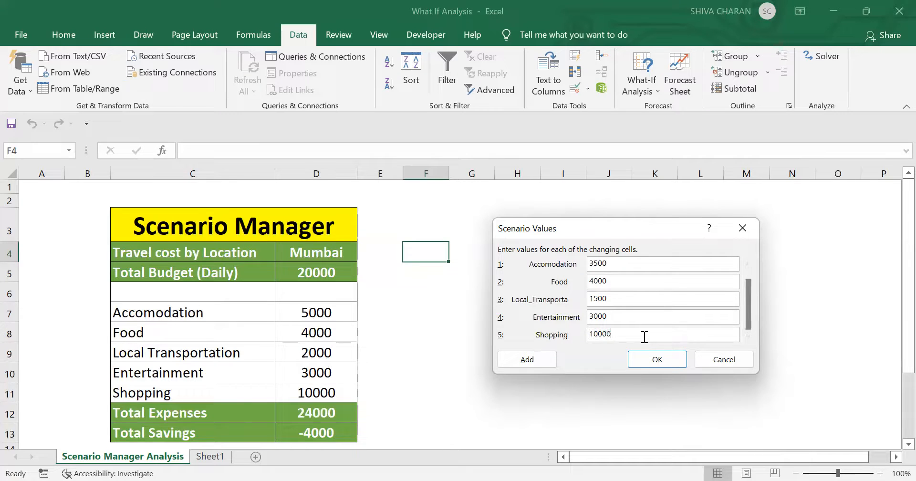
pyautogui.hotkey('shift', 'Home')
pyautogui.write('8')
# Start another scenario and replace its default comment with "This scenario is for Delhi"
pyautogui.click(534, 359)
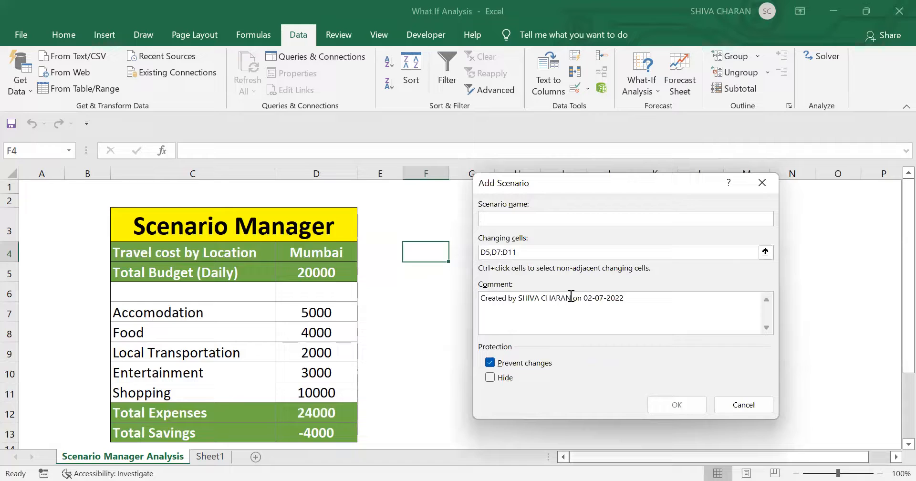
pyautogui.doubleClick(571, 297)
pyautogui.hotkey('ctrl', 'a')
pyautogui.write('This scenario is for Hyderabad')
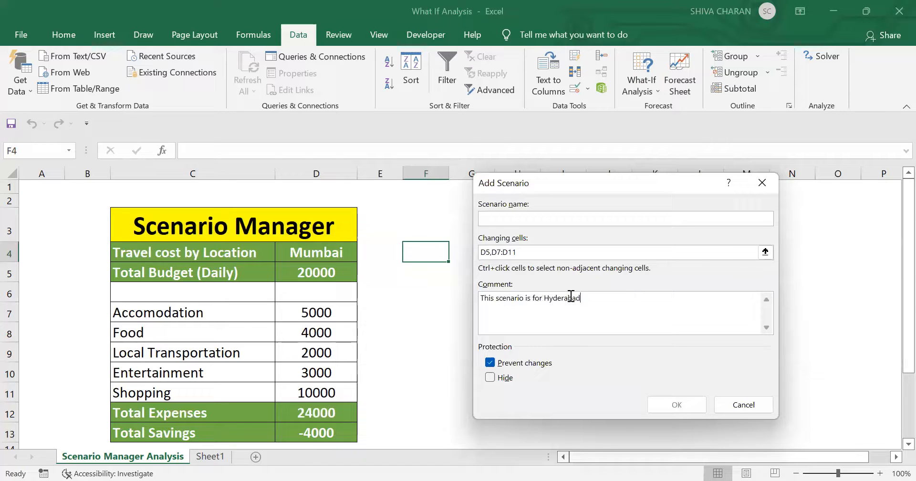
pyautogui.press('BackSpace')
pyautogui.press('BackSpace')
pyautogui.press('BackSpace')
pyautogui.press('BackSpace')
pyautogui.press('BackSpace')
pyautogui.press('BackSpace')
pyautogui.press('BackSpace')
pyautogui.press('BackSpace')
pyautogui.press('BackSpace')
pyautogui.write('Delhi')
# Name the scenario "Travel cost for Delhi" and continue to its values
pyautogui.write('Travel cos')
pyautogui.write('t for Deljho')
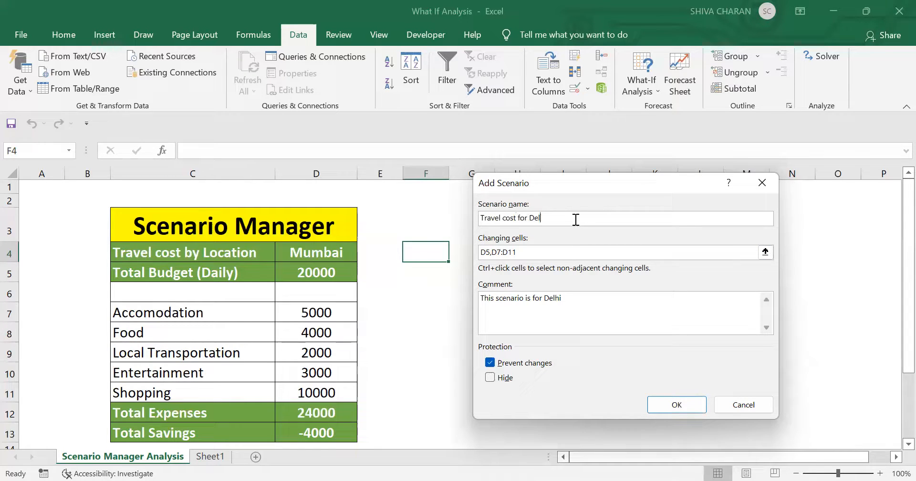
pyautogui.press('BackSpace')
pyautogui.press('BackSpace')
pyautogui.press('BackSpace')
pyautogui.write('hi')
pyautogui.click(677, 405)
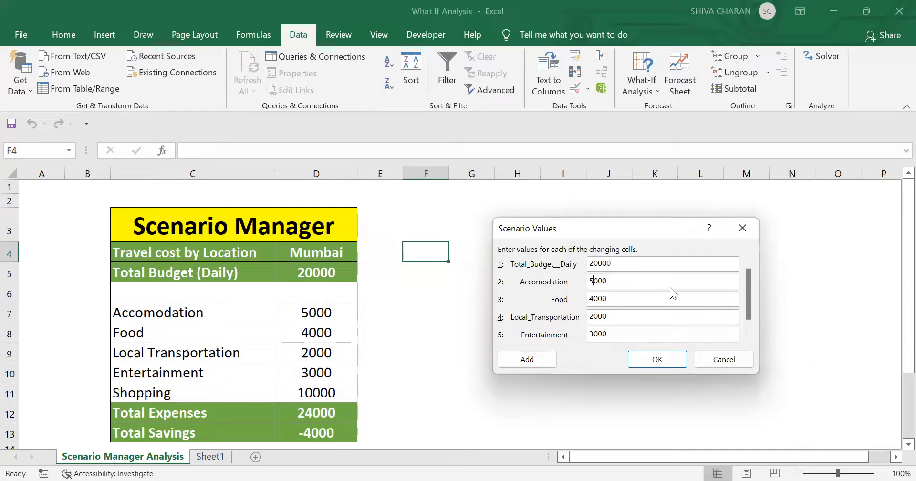
# Set the Delhi scenario's accommodation to 4500, food to 5000 and local transportation to 2500
pyautogui.press('BackSpace')
pyautogui.write('4')
pyautogui.press('Delete')
pyautogui.write('5')
pyautogui.press('Left')
pyautogui.press('Left')
pyautogui.hotkey('shift', 'Left')
pyautogui.write('5')
pyautogui.hotkey('shift', 'Left')
pyautogui.write('5')
# Set the Delhi scenario's entertainment to 3500 and shopping to 9000
pyautogui.scroll(-1, 748, 302)
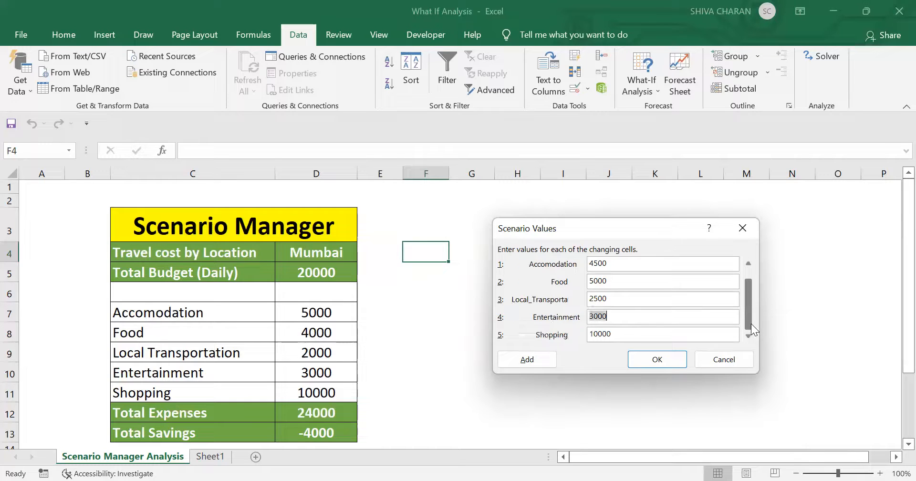
pyautogui.click(624, 317)
pyautogui.press('BackSpace')
pyautogui.write('5')
pyautogui.press('Left')
pyautogui.hotkey('shift', 'Left')
pyautogui.hotkey('shift', 'Left')
pyautogui.write('9')
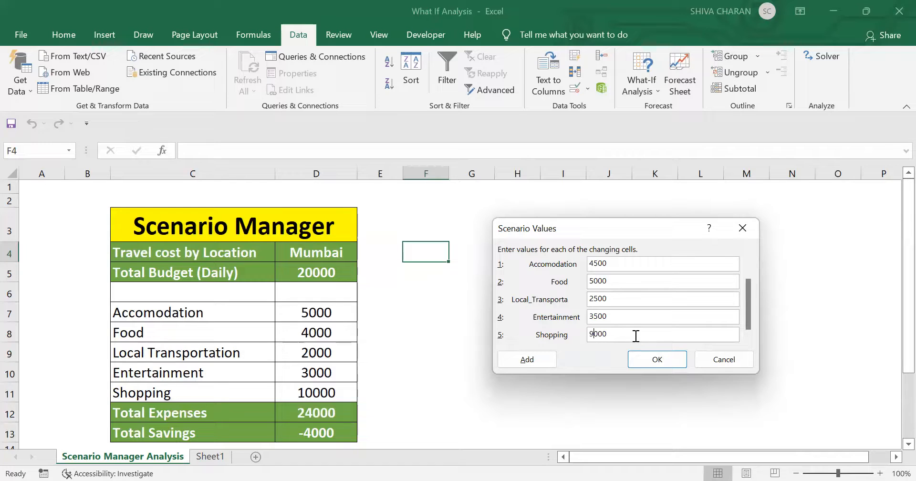
# Start another scenario and replace its default comment with "This scenario is for Bengaluru"
pyautogui.click(531, 360)
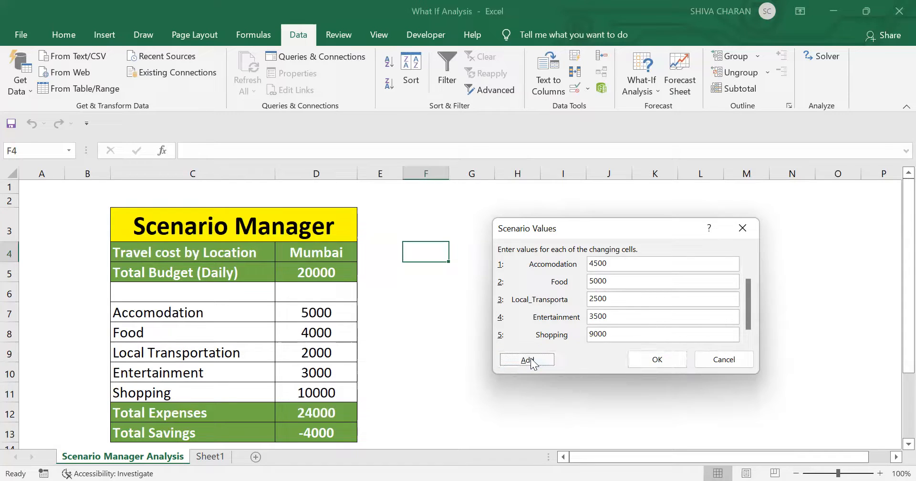
pyautogui.tripleClick(569, 301)
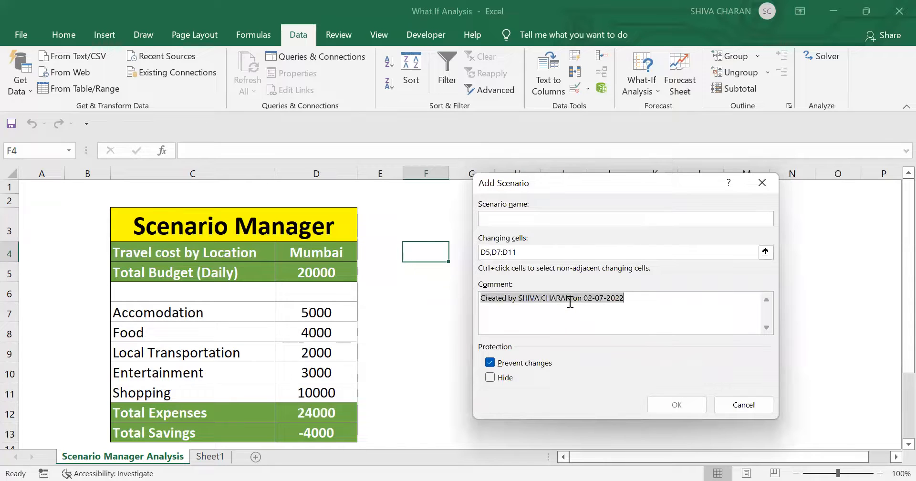
pyautogui.write('This scenario is for Hyderabad')
pyautogui.press('BackSpace')
pyautogui.press('BackSpace')
pyautogui.press('BackSpace')
pyautogui.press('BackSpace')
pyautogui.press('BackSpace')
pyautogui.press('BackSpace')
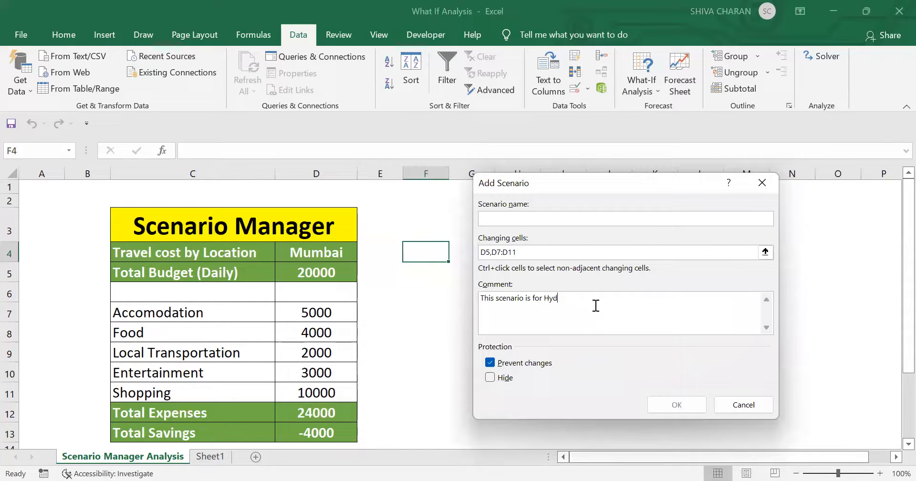
pyautogui.press('BackSpace')
pyautogui.press('BackSpace')
pyautogui.press('BackSpace')
pyautogui.write('Bena')
pyautogui.press('BackSpace')
pyautogui.write('galuru')
# Name the scenario "Travel cost for Bengaluru" and continue to its values
pyautogui.click(511, 220)
pyautogui.write('Trav')
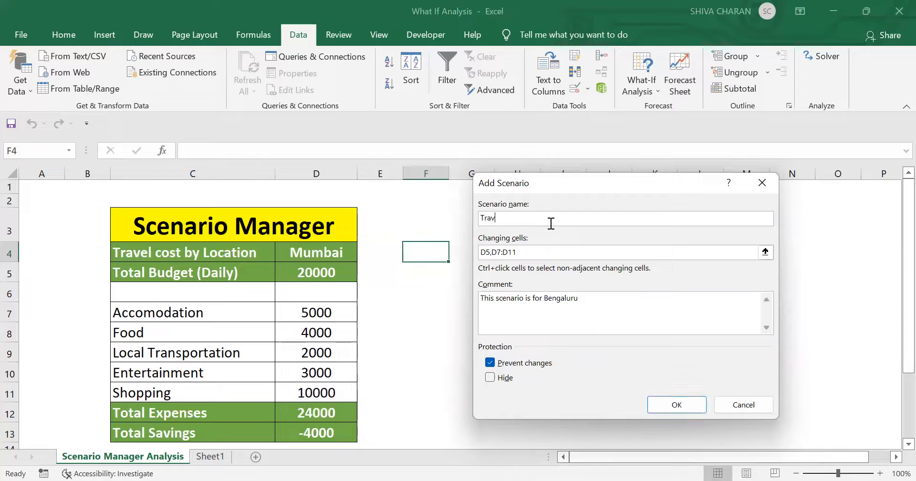
pyautogui.write('el cost for Bengaluru')
pyautogui.click(678, 410)
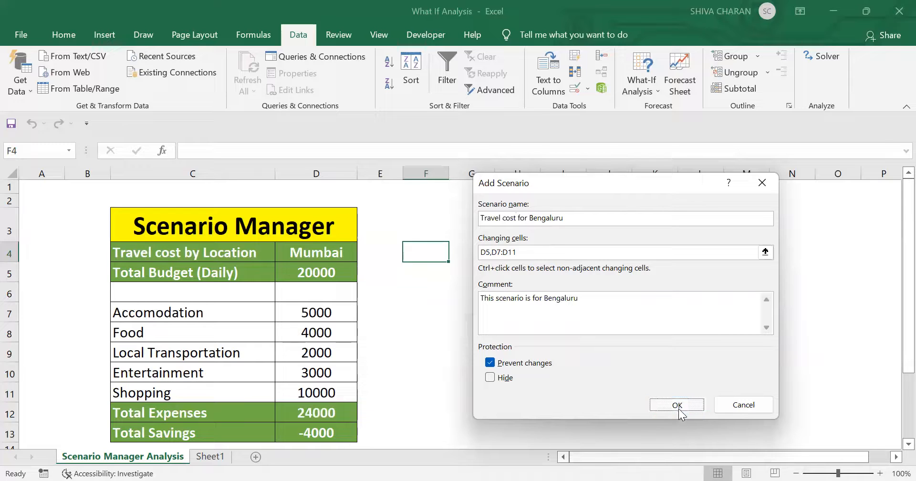
# Set the Bengaluru scenario's accommodation to 3000, food to 2800 and local transportation to 2500
pyautogui.click(625, 281)
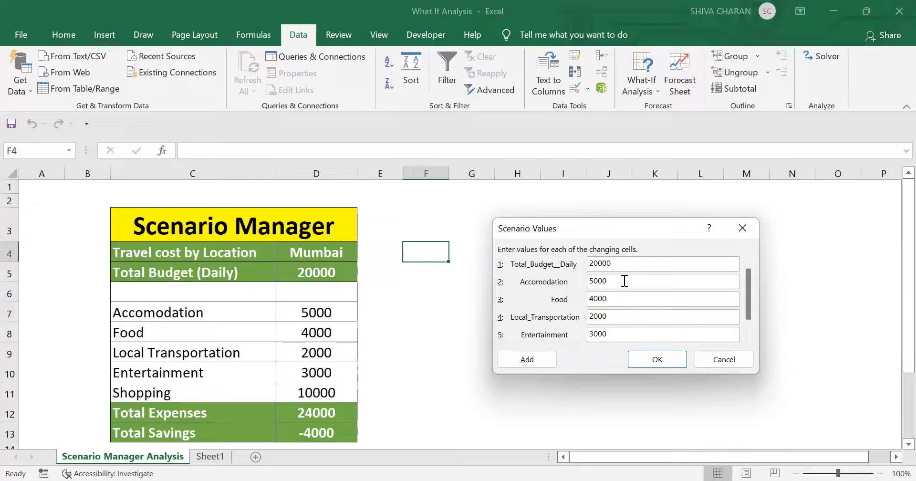
pyautogui.press('Left')
pyautogui.press('Left')
pyautogui.press('Left')
pyautogui.hotkey('shift', 'Left')
pyautogui.write('3')
pyautogui.hotkey('shift', 'Left')
pyautogui.write('28')
pyautogui.hotkey('shift', 'Left')
pyautogui.write('5')
# Set the Bengaluru scenario's entertainment to 2500 and save the scenario
pyautogui.click(748, 336)
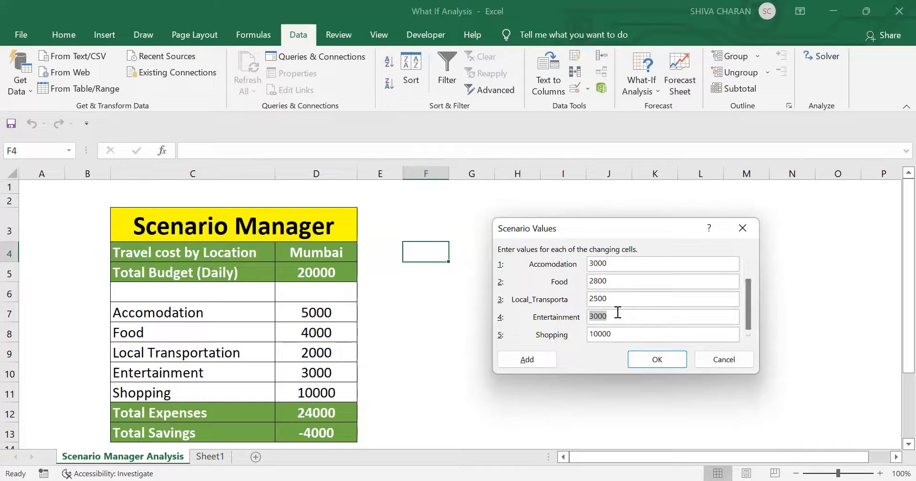
pyautogui.write('2500')
pyautogui.click(659, 361)
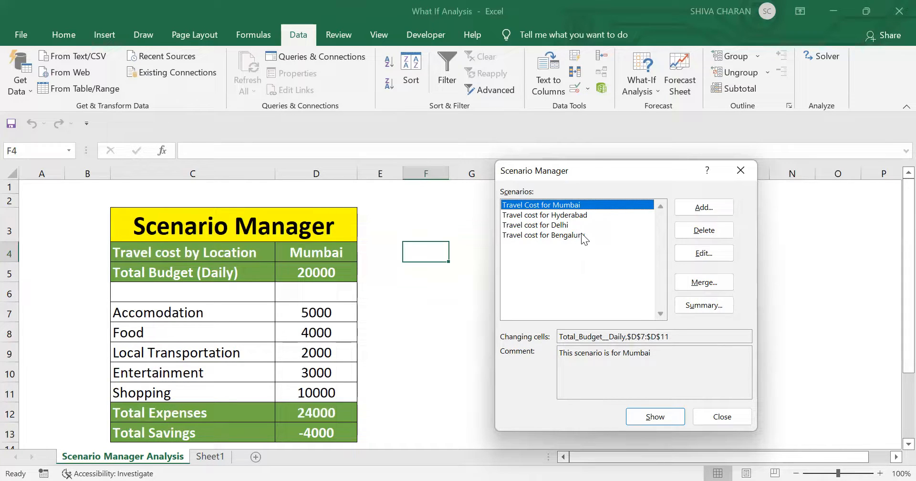
# Show the "Travel cost for Hyderabad" scenario's values in the worksheet
pyautogui.click(581, 232)
pyautogui.click(547, 205)
pyautogui.click(569, 216)
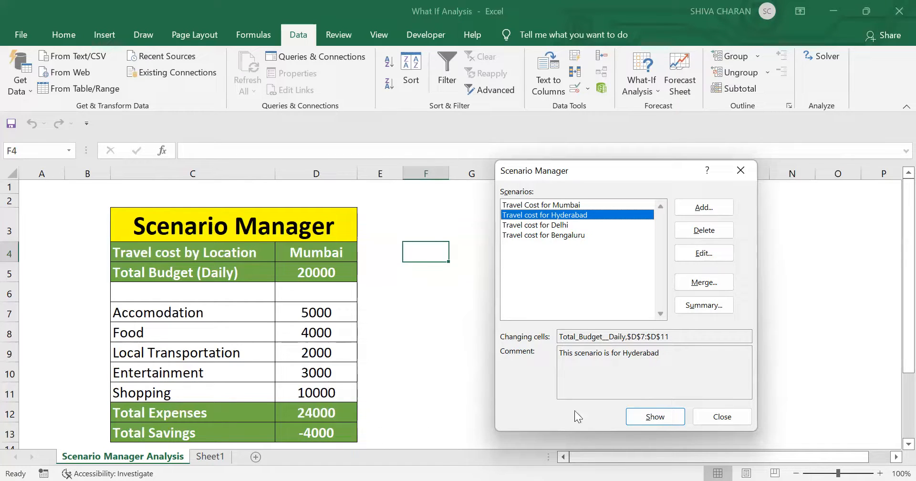
pyautogui.click(652, 418)
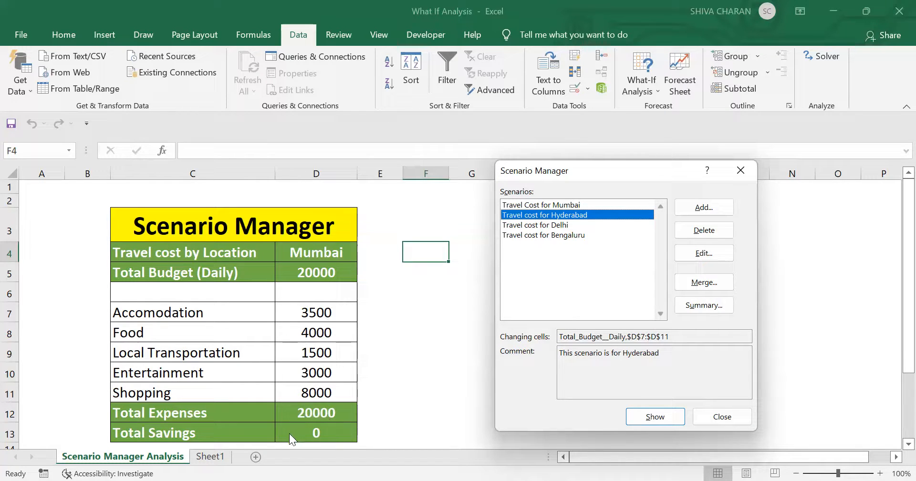
# Show the "Travel cost for Delhi" scenario in the worksheet, followed by "Travel cost for Bengaluru"
pyautogui.click(542, 224)
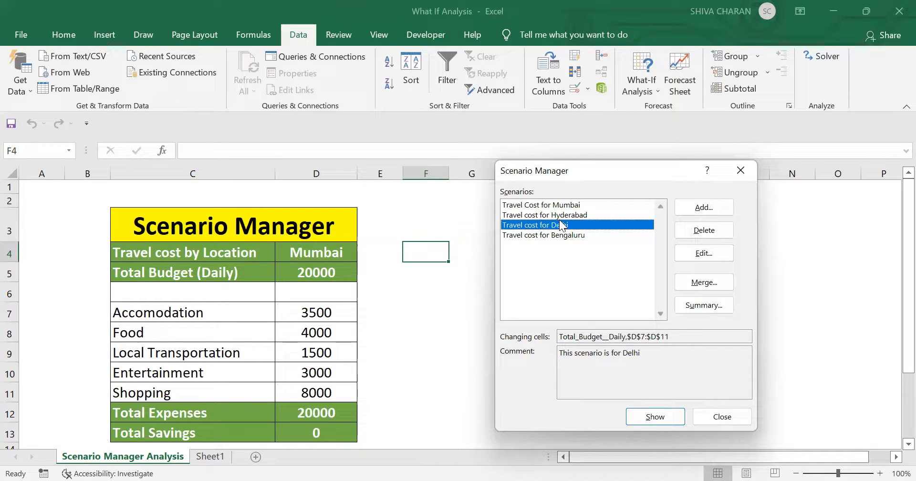
pyautogui.click(644, 417)
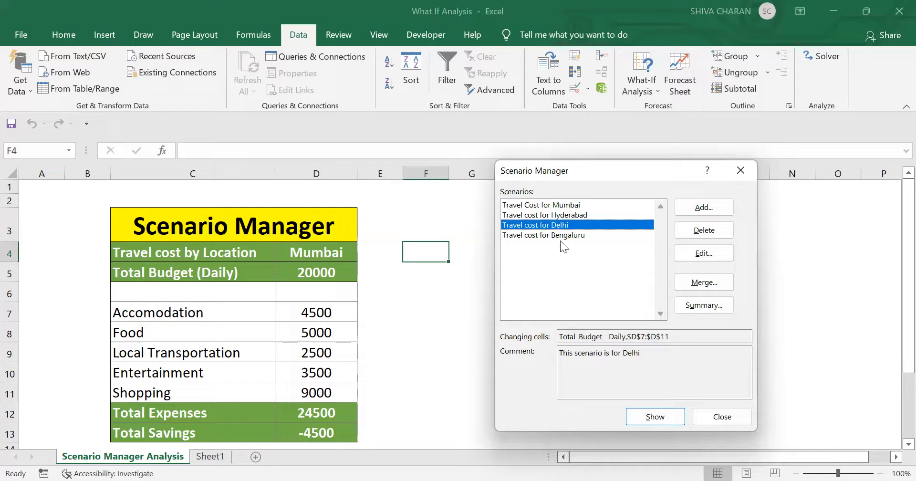
pyautogui.click(578, 235)
pyautogui.click(640, 415)
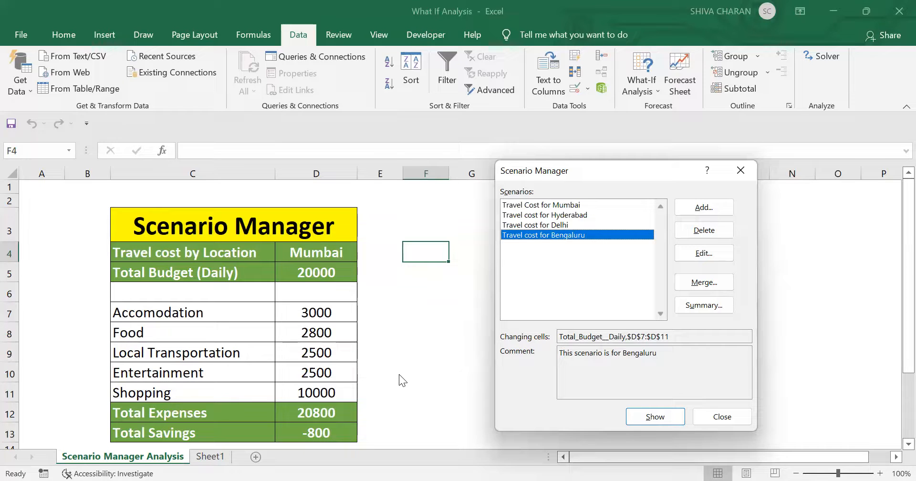
pyautogui.click(535, 205)
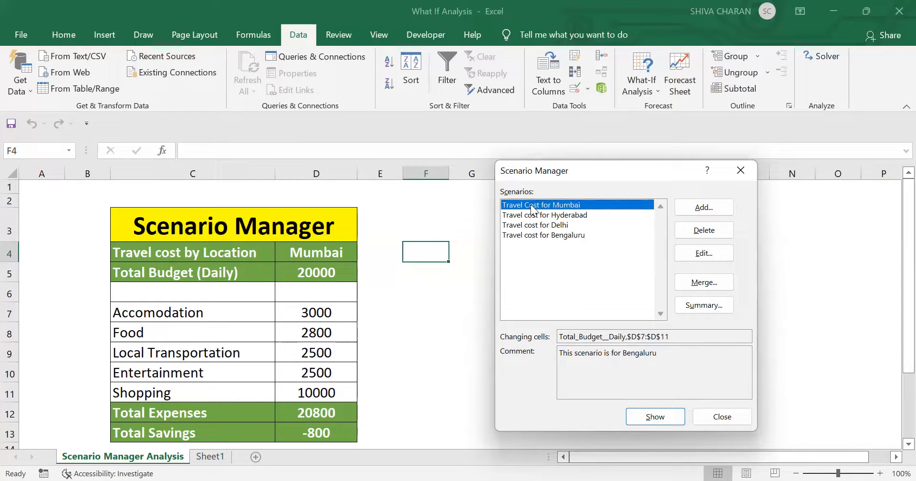
pyautogui.click(534, 216)
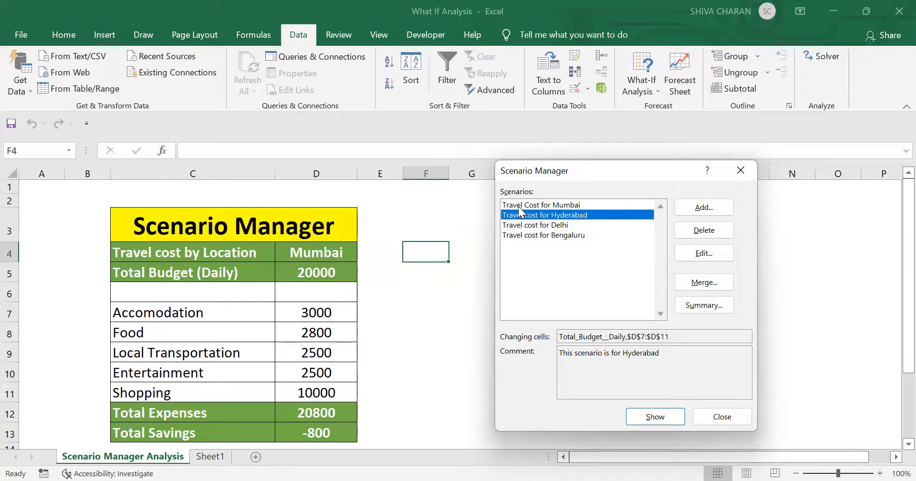
pyautogui.click(518, 205)
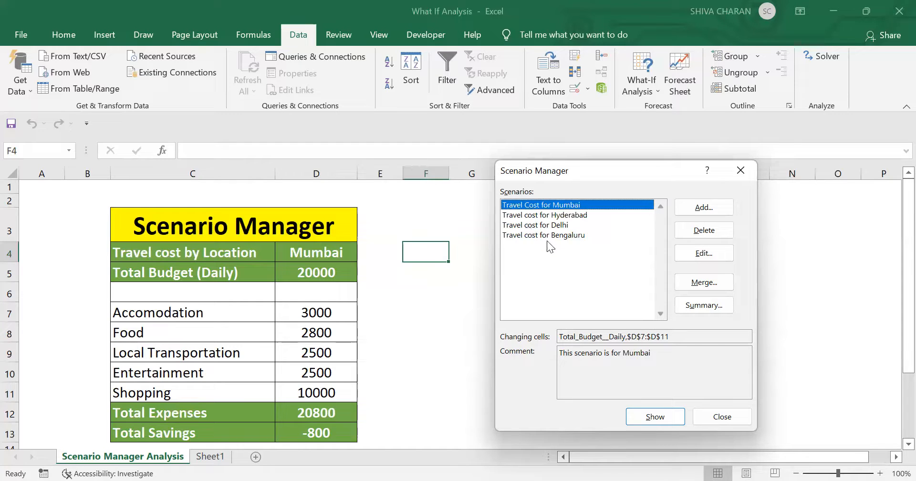
pyautogui.click(535, 215)
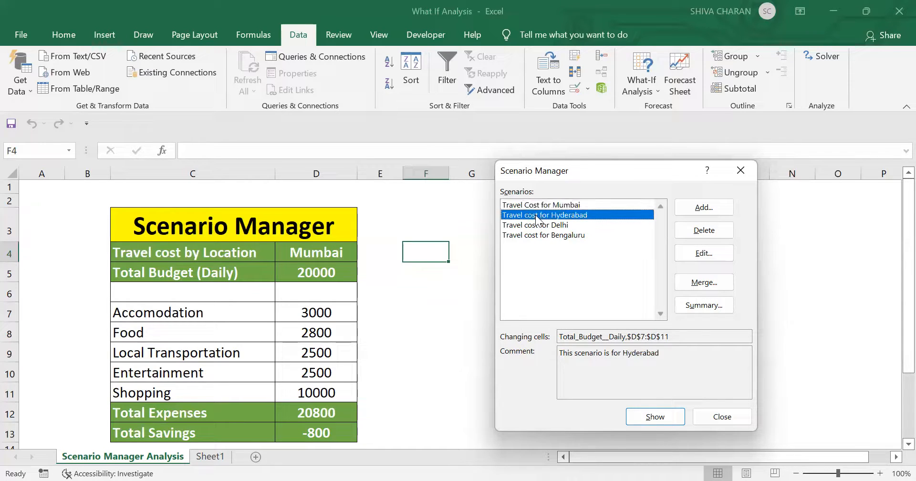
pyautogui.click(545, 204)
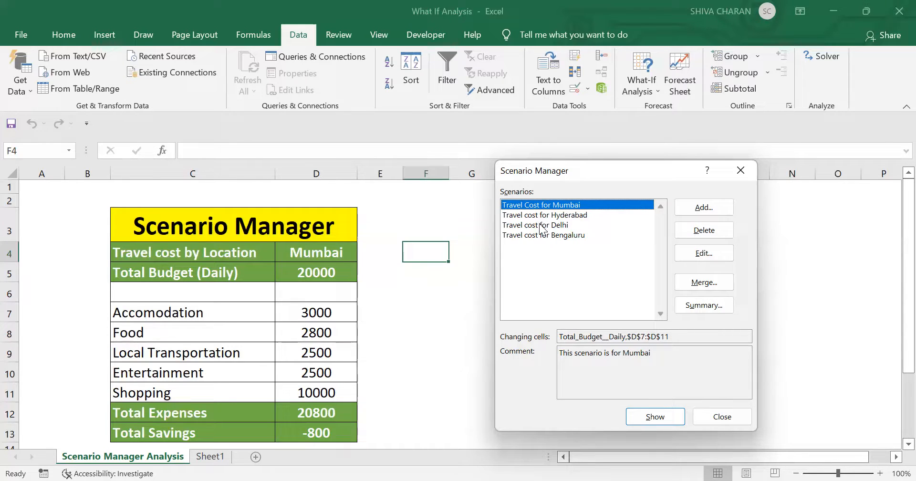
# Generate a Scenario summary report with the total expenses and total savings cells D12:D13 as result cells
pyautogui.click(696, 306)
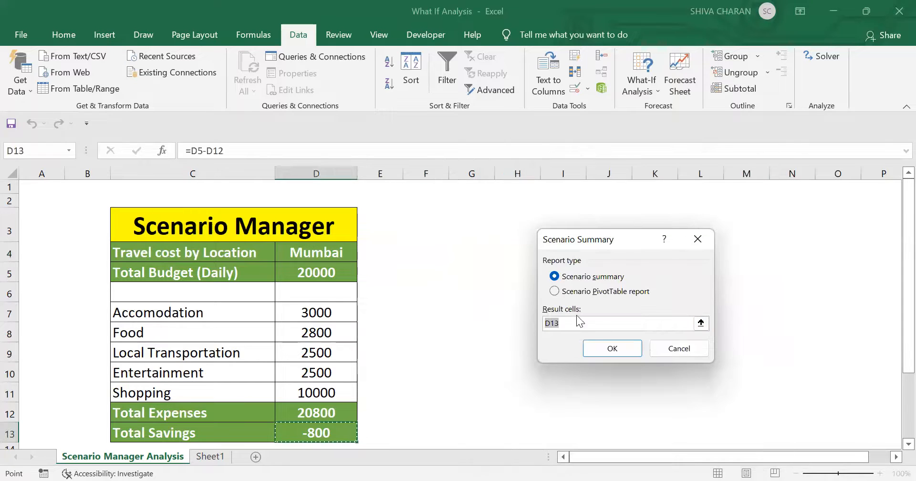
pyautogui.scroll(-1, 430, 359)
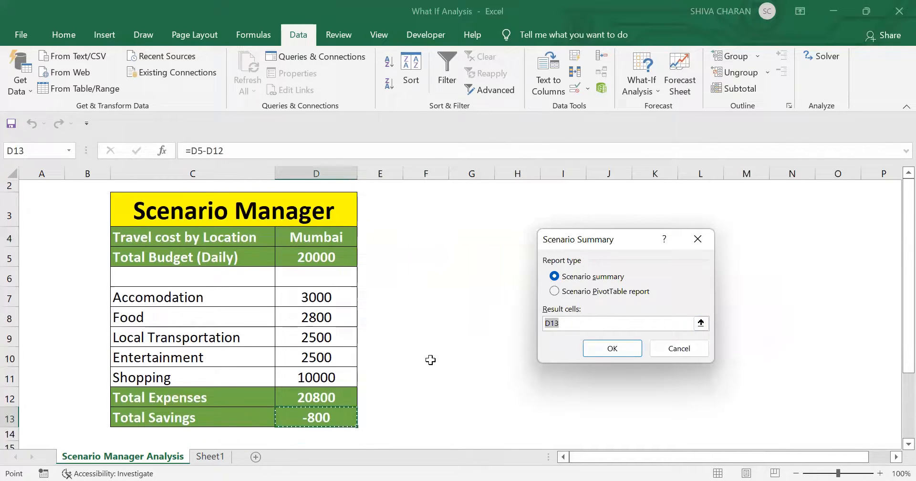
pyautogui.click(336, 398)
pyautogui.moveTo(336, 398); pyautogui.dragTo(329, 419)
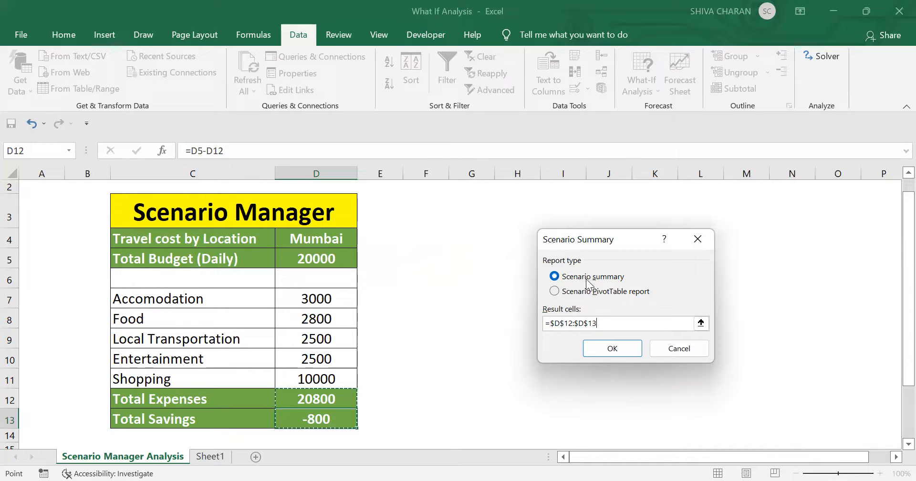
pyautogui.click(591, 351)
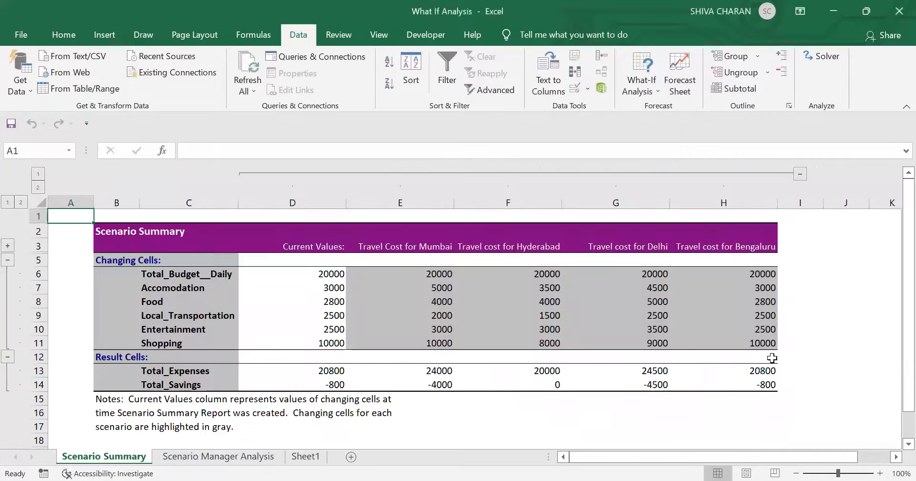
# Compare the Current Values column of the scenario summary with the Scenario Manager Analysis sheet
pyautogui.click(819, 385)
pyautogui.click(844, 413)
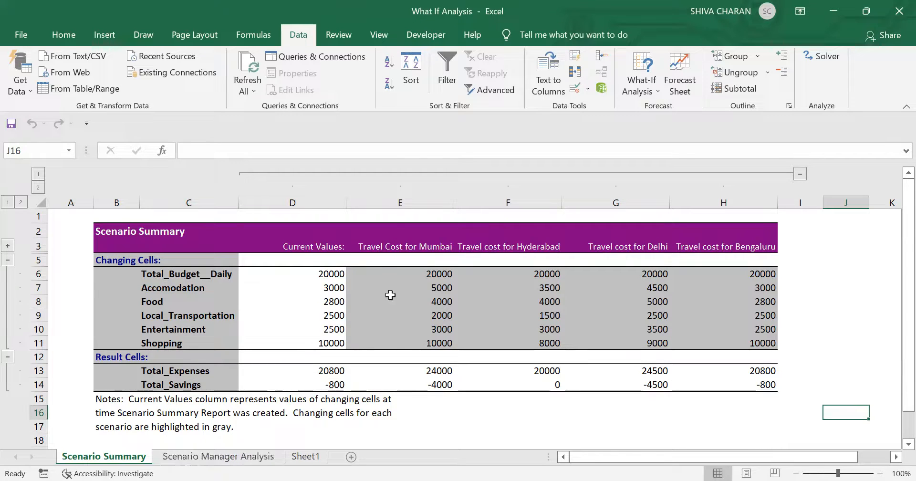
pyautogui.click(238, 457)
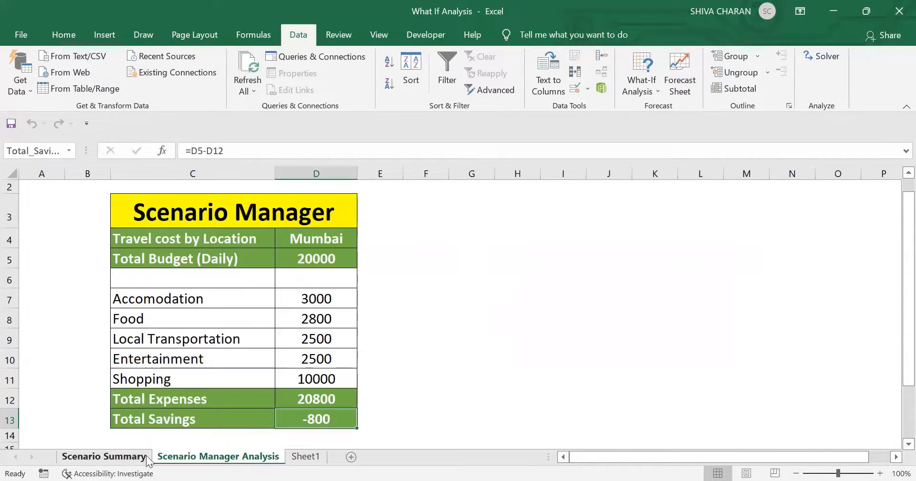
pyautogui.click(138, 457)
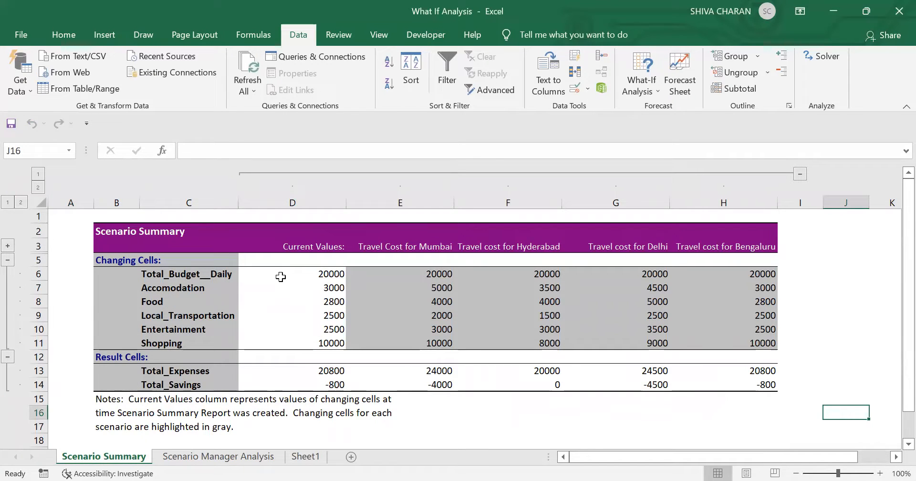
pyautogui.click(275, 272)
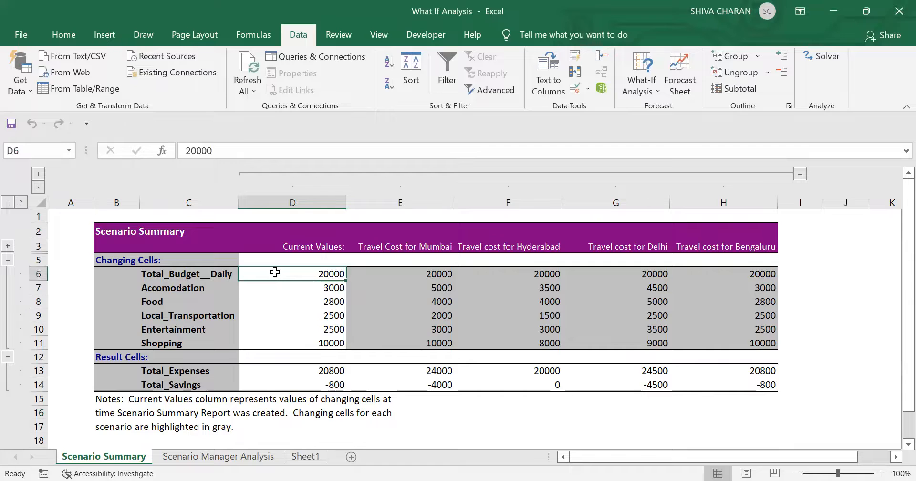
pyautogui.moveTo(286, 284); pyautogui.dragTo(317, 381)
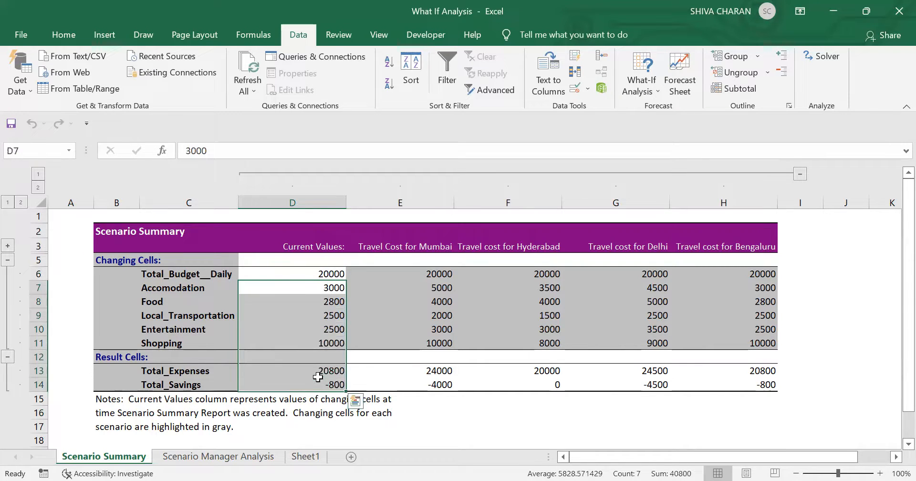
pyautogui.click(367, 372)
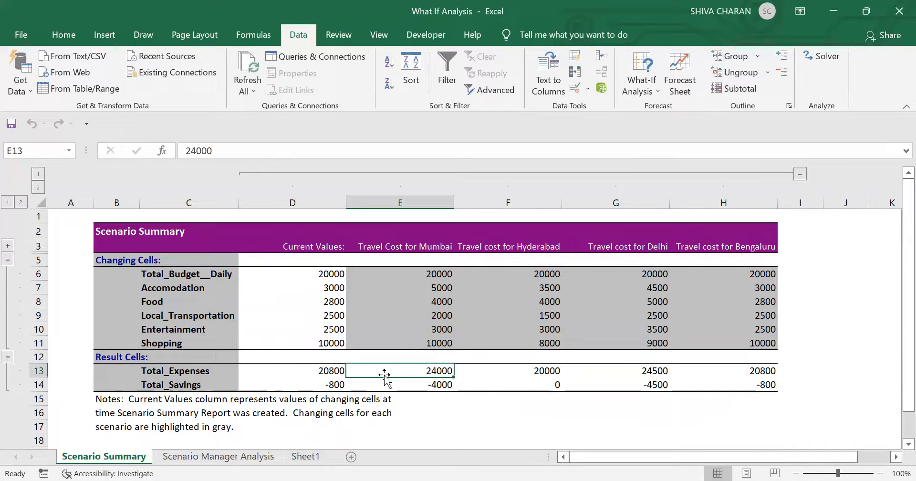
# Examine the Mumbai scenario's changing values and the expense category labels from Accomodation to Shopping in the summary
pyautogui.click(391, 304)
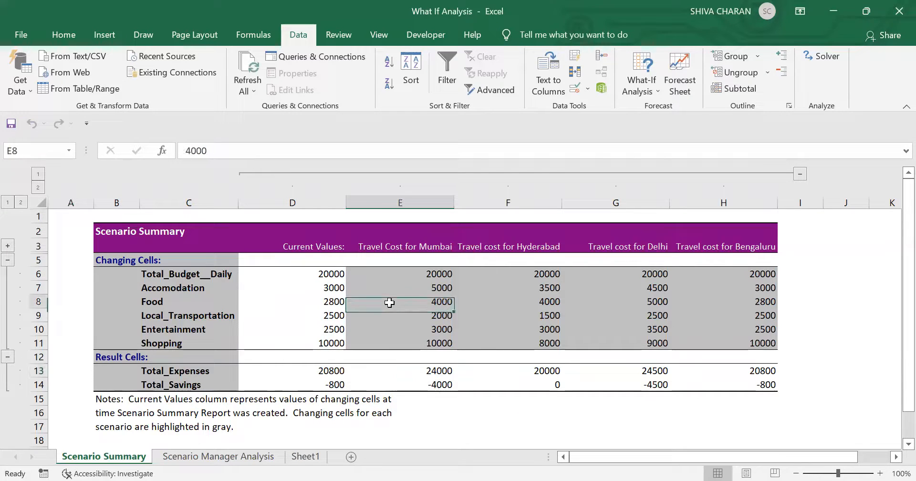
pyautogui.press('Right')
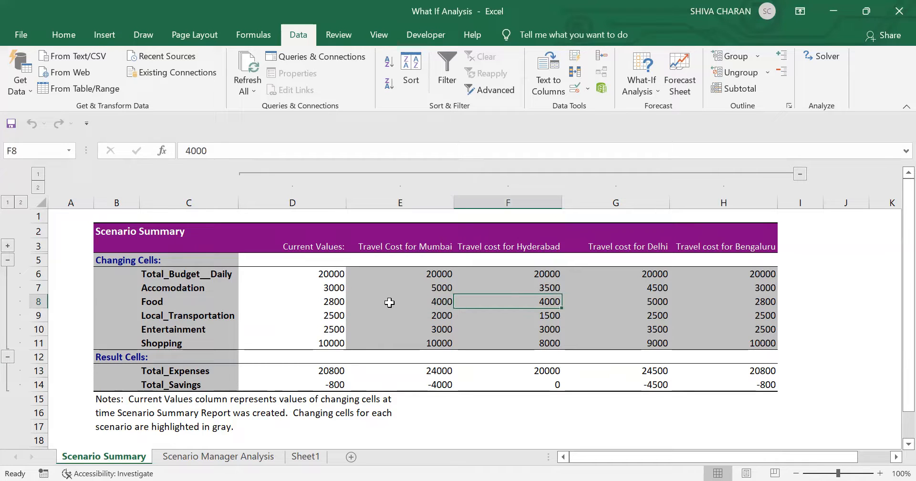
pyautogui.press('Left')
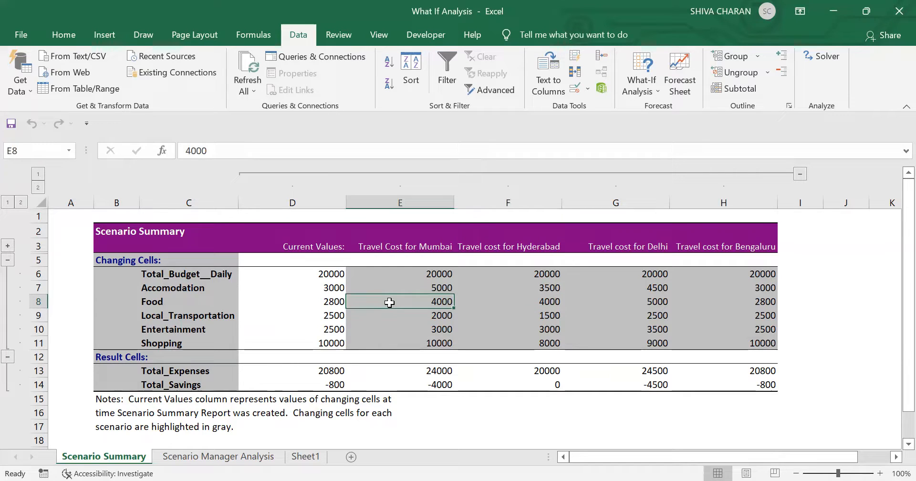
pyautogui.press('Up')
pyautogui.hotkey('shift', 'Down')
pyautogui.hotkey('shift', 'Down')
pyautogui.hotkey('shift', 'Down')
pyautogui.hotkey('shift', 'Down')
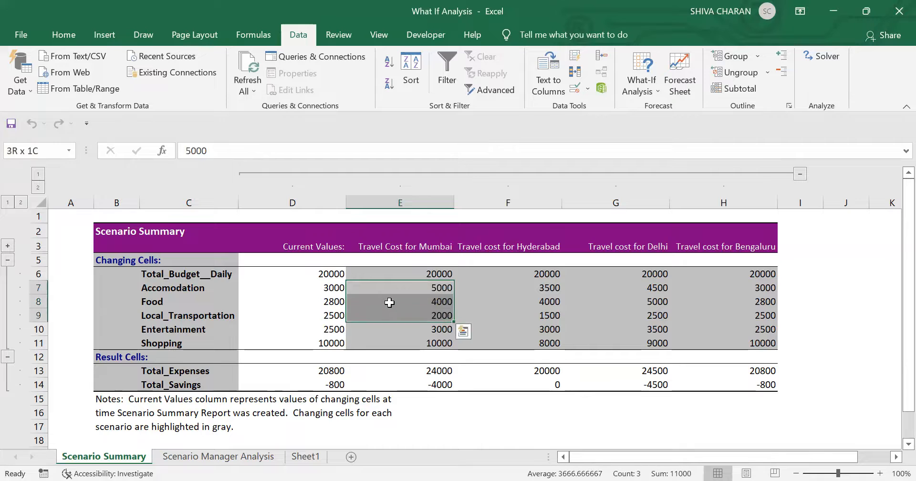
pyautogui.hotkey('shift', 'Left')
pyautogui.press('Left')
pyautogui.press('Left')
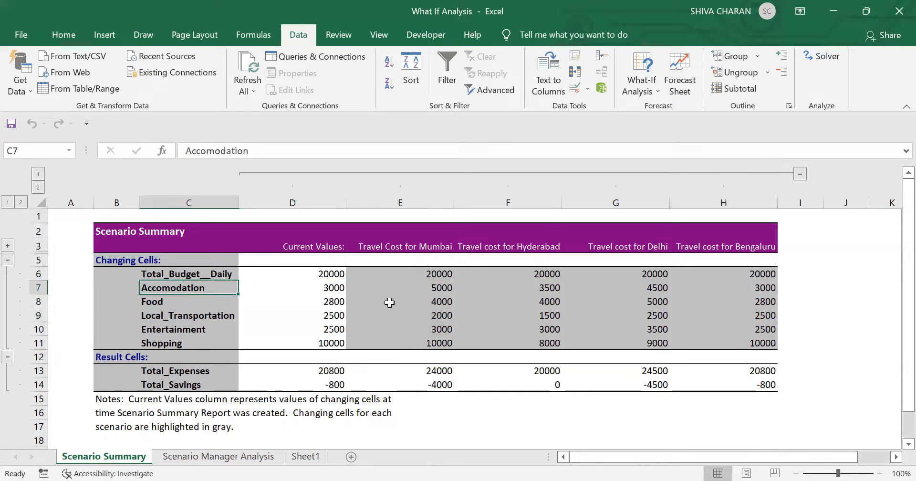
pyautogui.hotkey('shift', 'Down')
pyautogui.hotkey('shift', 'Down')
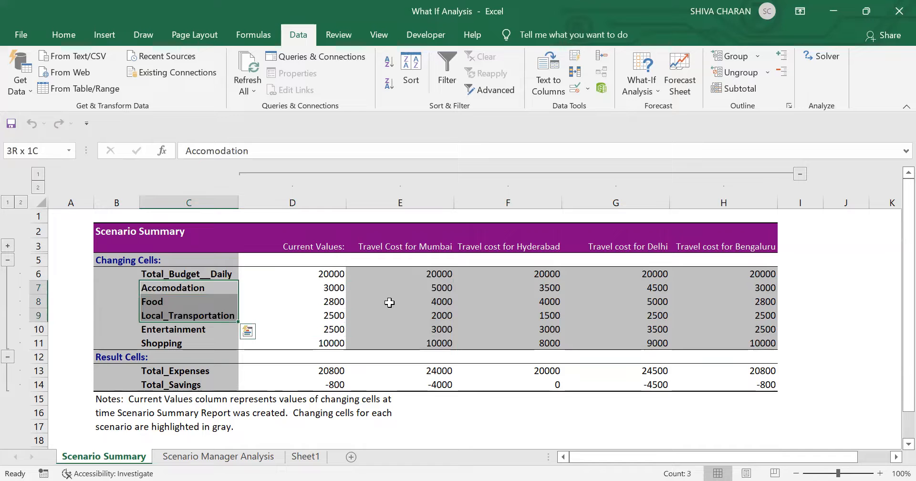
pyautogui.hotkey('shift', 'Down')
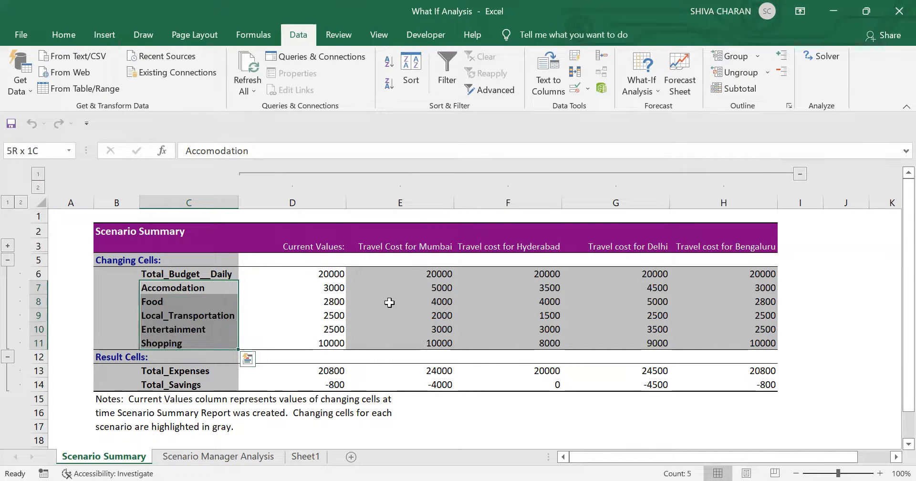
pyautogui.press('Down')
pyautogui.press('Down')
pyautogui.press('Down')
pyautogui.press('Right')
pyautogui.press('Right')
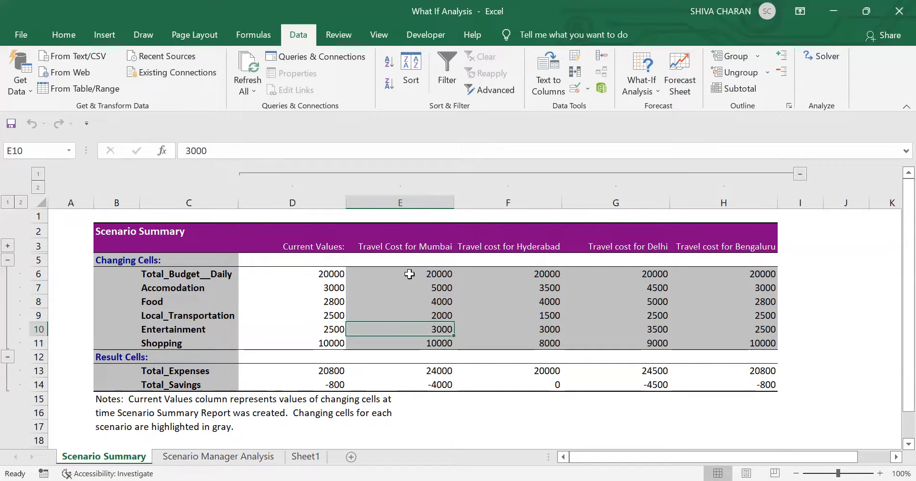
# Compare the budget, total expenses and total savings across the Mumbai, Hyderabad, Delhi and Bengaluru scenarios in the summary
pyautogui.moveTo(404, 271); pyautogui.dragTo(408, 377)
pyautogui.click(404, 371)
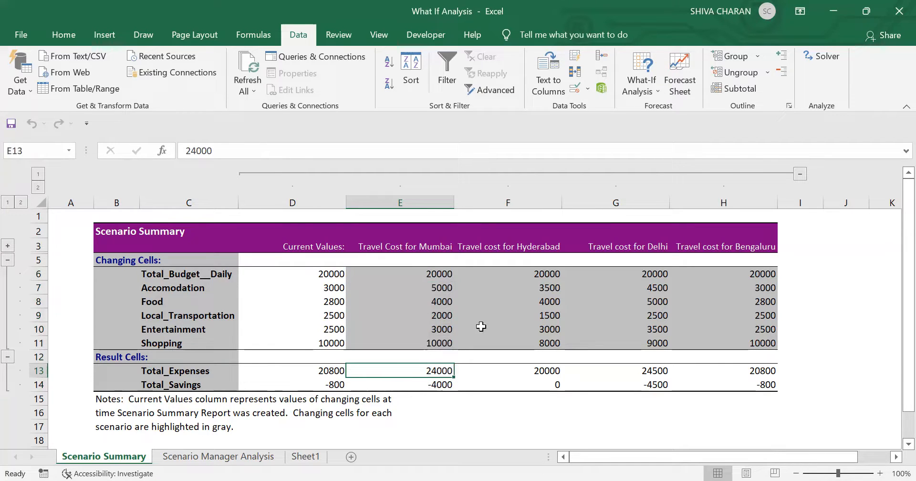
pyautogui.click(423, 275)
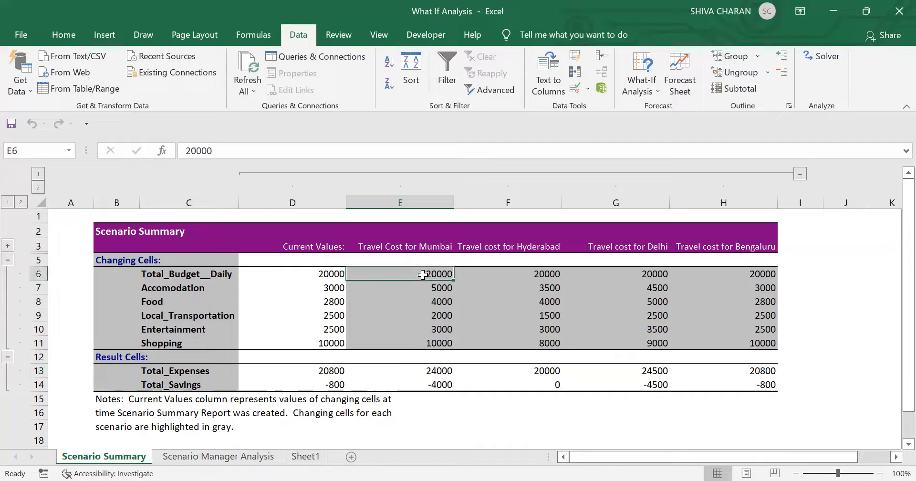
pyautogui.click(526, 371)
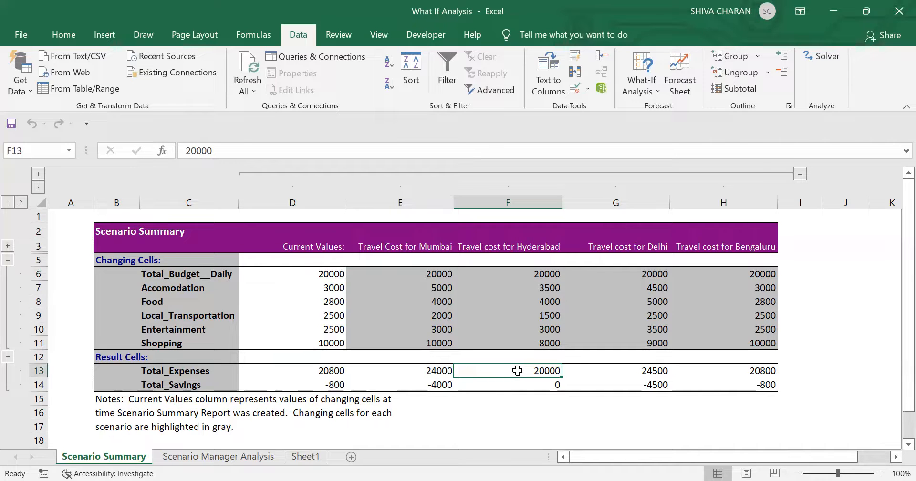
pyautogui.click(498, 382)
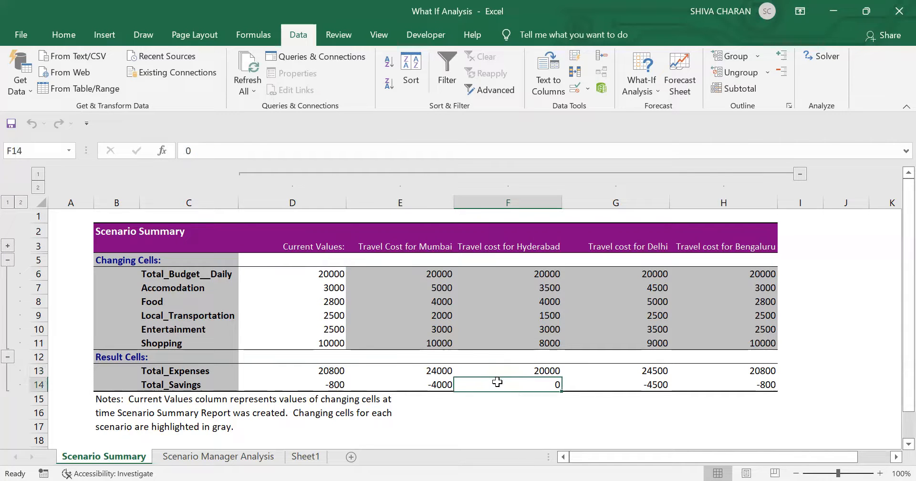
pyautogui.click(432, 383)
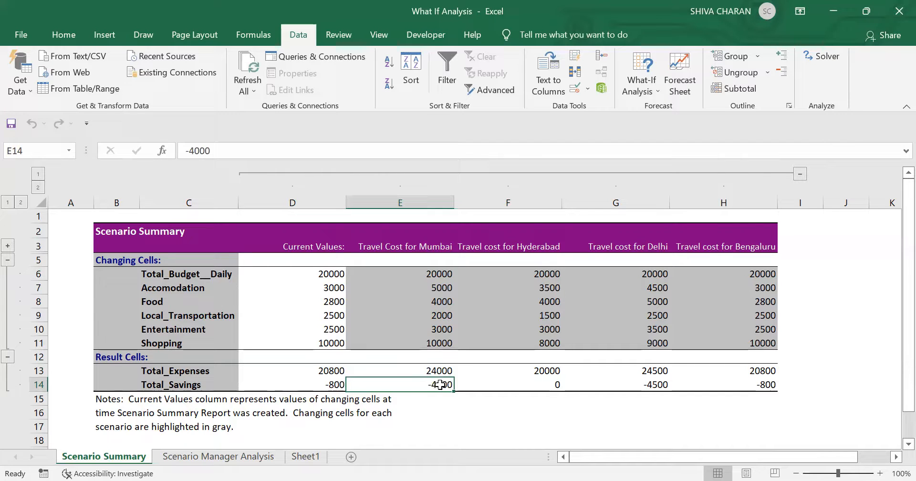
pyautogui.click(616, 384)
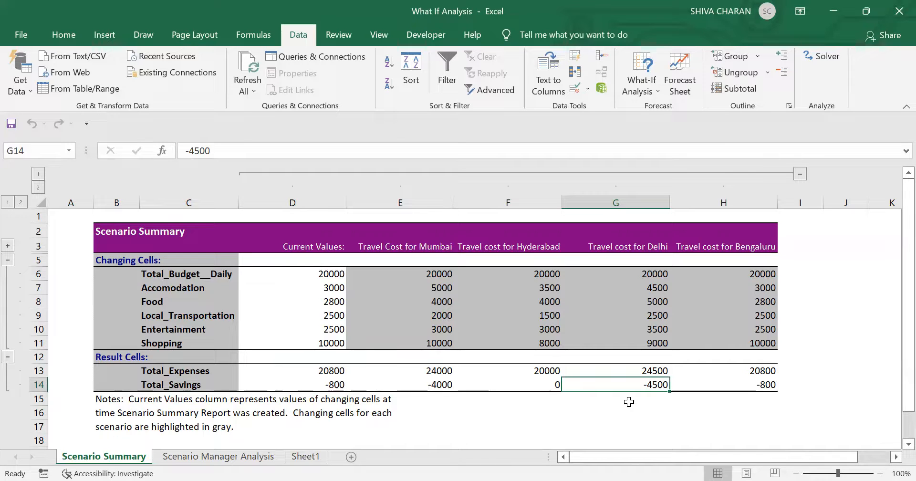
pyautogui.press('Up')
pyautogui.press('Right')
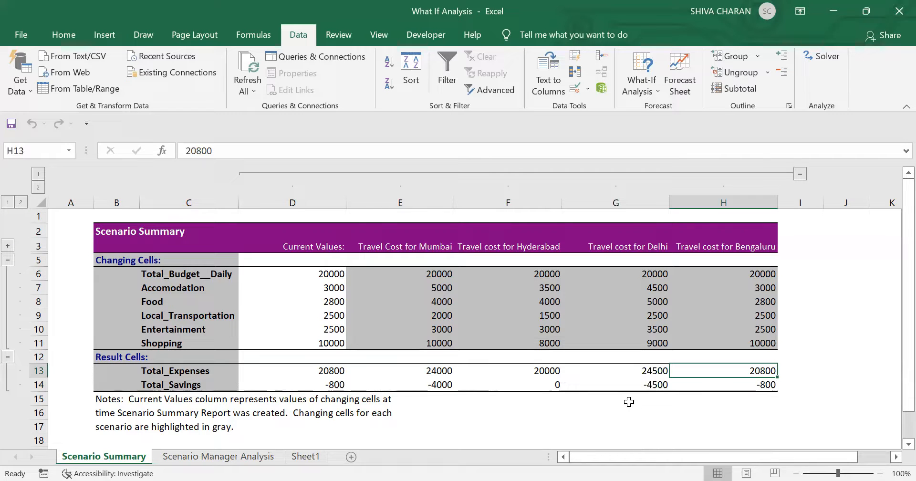
pyautogui.press('Down')
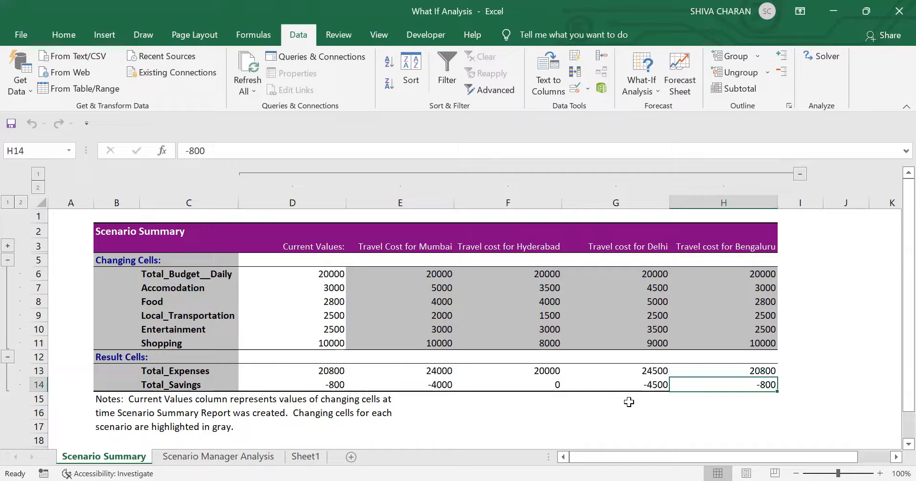
pyautogui.click(750, 421)
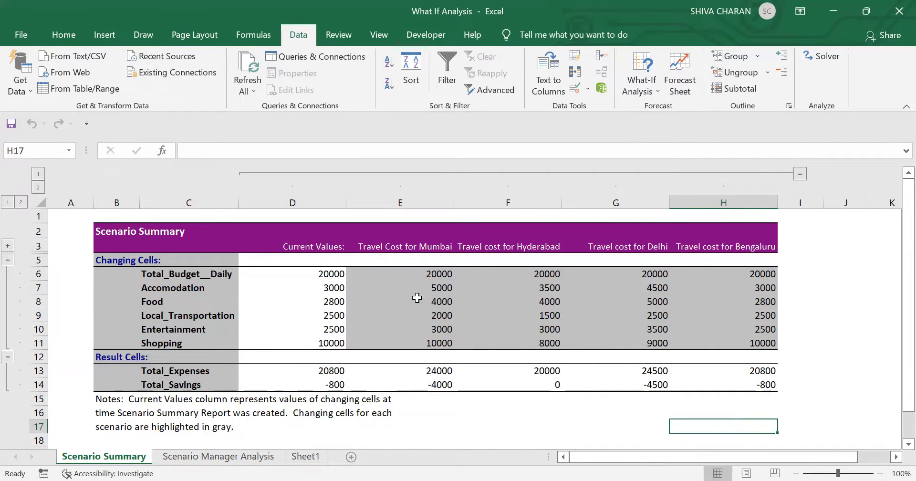
# Review the summary's values for all scenarios in D6:H13, from the daily budget to total expenses
pyautogui.moveTo(300, 275); pyautogui.dragTo(754, 370)
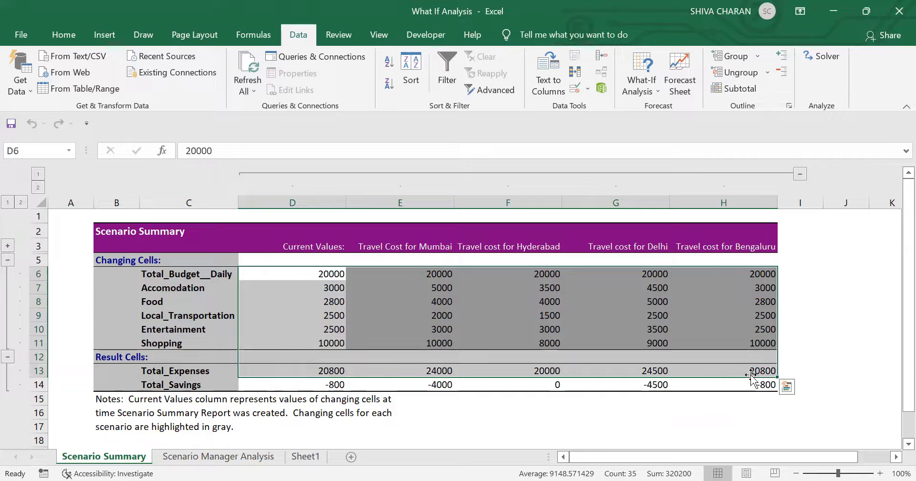
pyautogui.click(814, 422)
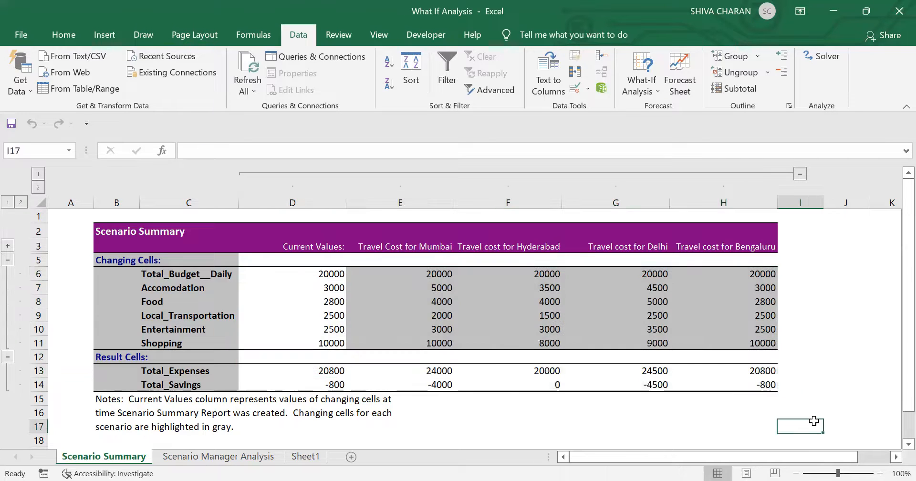
pyautogui.click(845, 424)
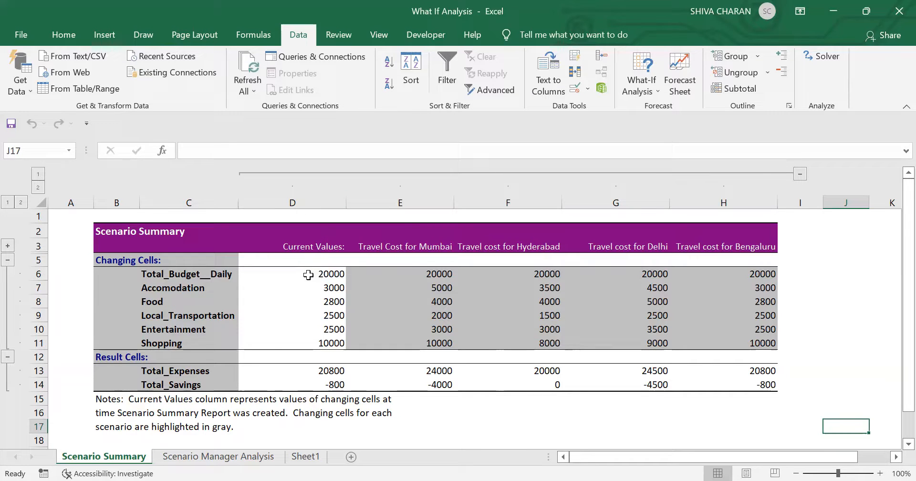
pyautogui.moveTo(308, 272); pyautogui.dragTo(700, 372)
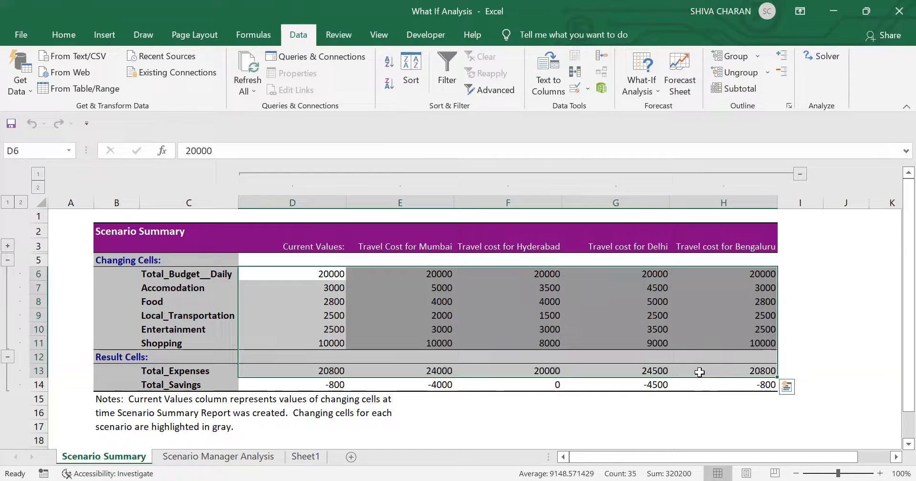
pyautogui.click(744, 417)
pyautogui.click(812, 424)
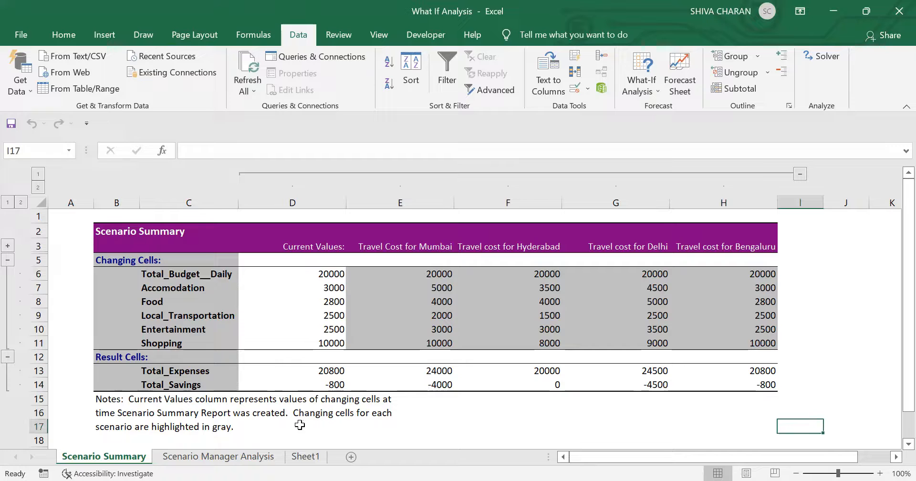
# Check the expense items in C7:D11 of the Scenario Manager Analysis sheet, then return to the Scenario Summary sheet
pyautogui.click(239, 457)
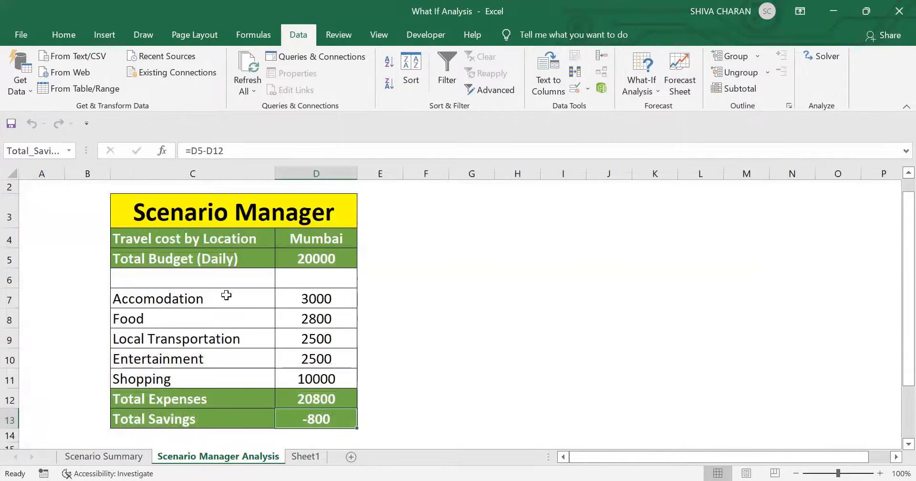
pyautogui.moveTo(225, 297); pyautogui.dragTo(306, 377)
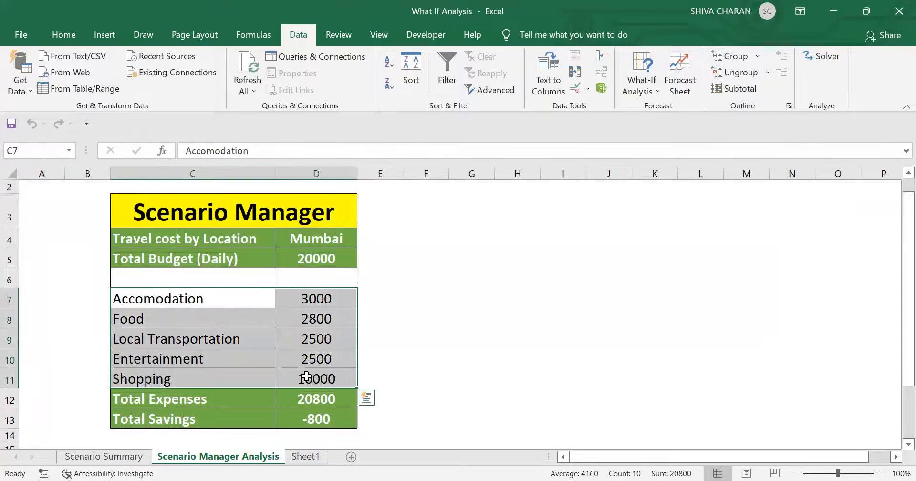
pyautogui.click(551, 394)
pyautogui.click(107, 457)
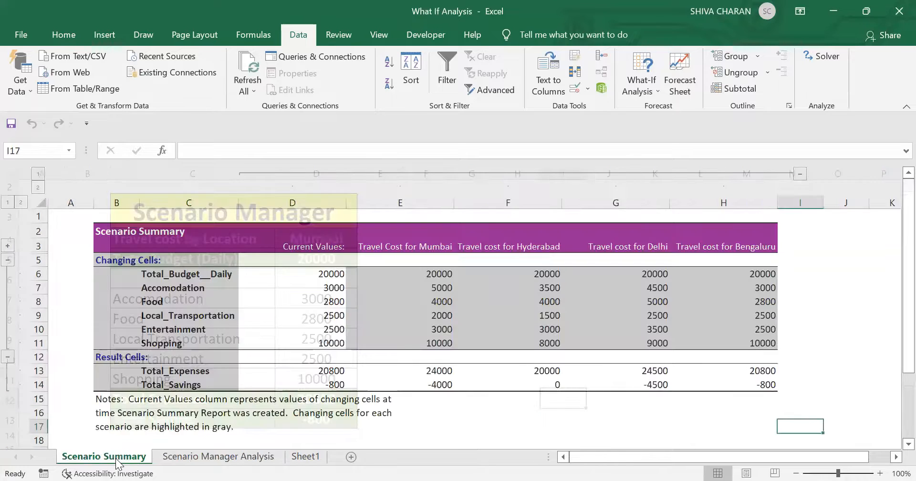
# Switch to the Scenario Manager Analysis sheet and check the travel cost by location table
pyautogui.click(580, 425)
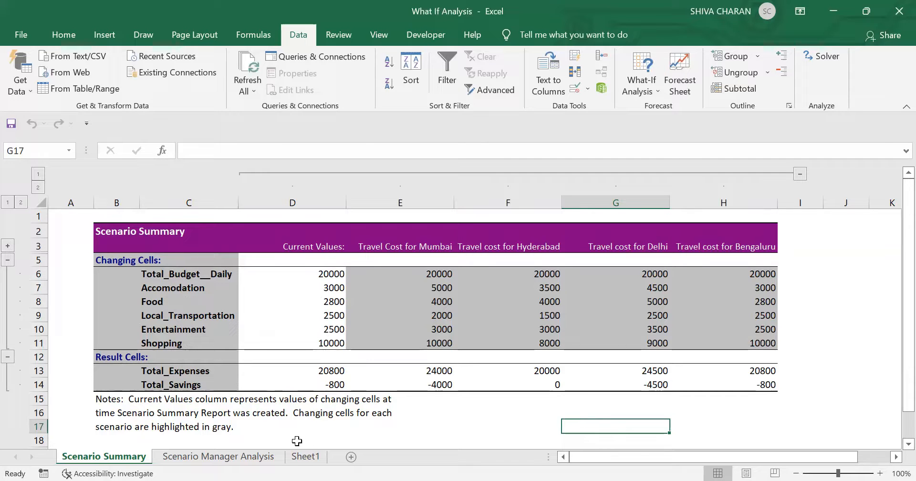
pyautogui.click(255, 459)
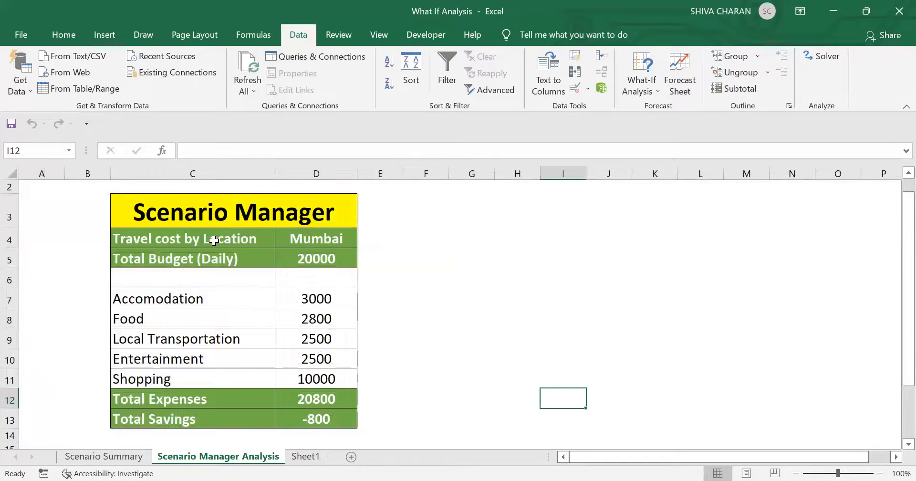
pyautogui.click(215, 244)
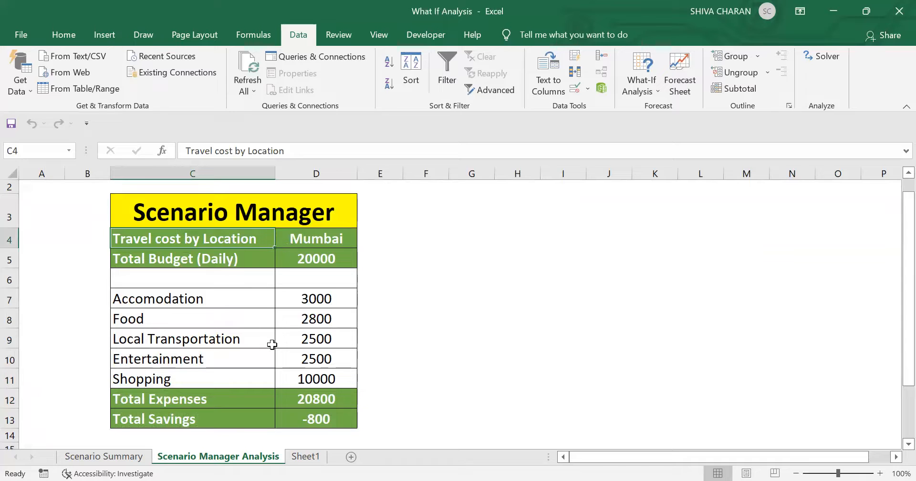
pyautogui.click(536, 271)
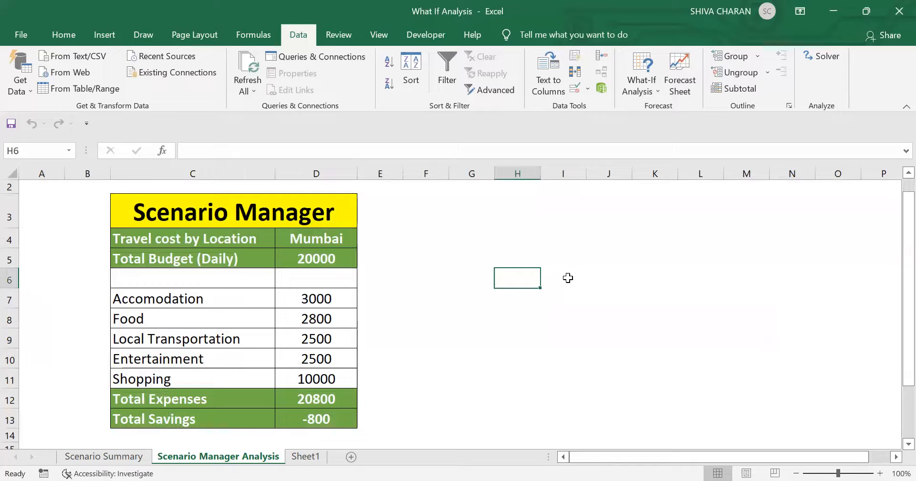
# Enter the text Data Table in cell I6, beside the travel cost table
pyautogui.click(571, 277)
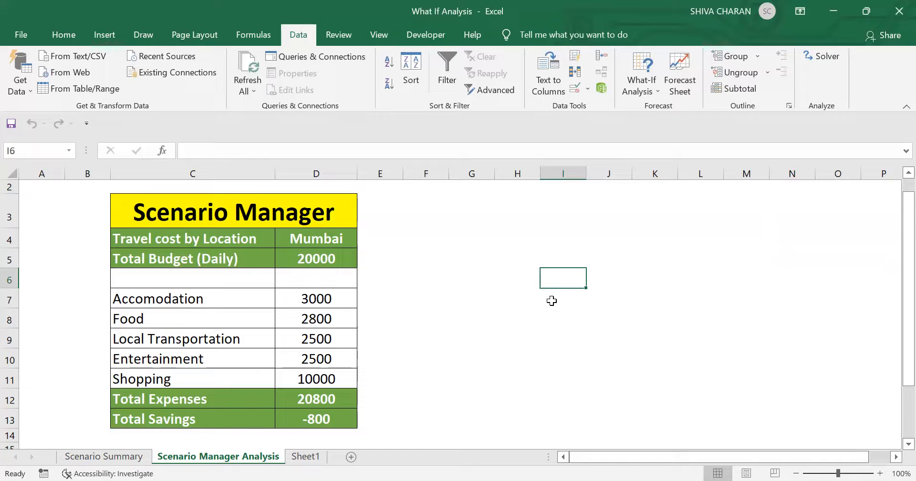
pyautogui.write('D')
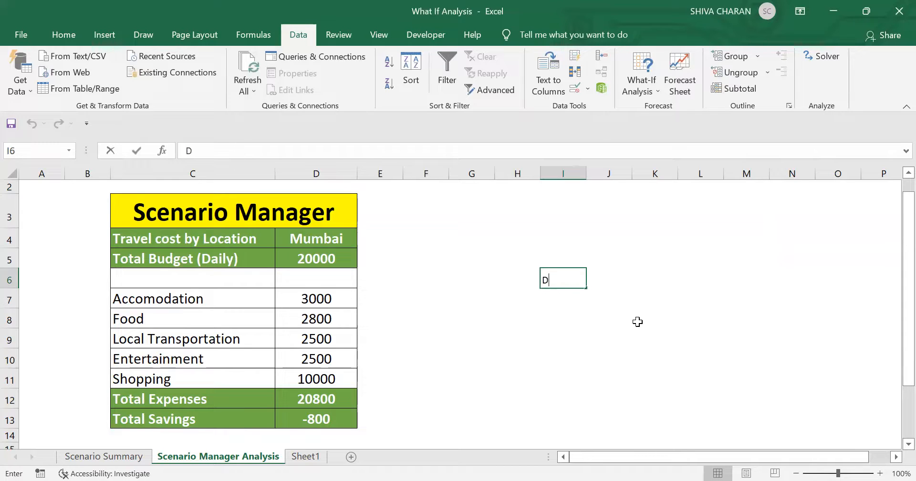
pyautogui.write('ata Table')
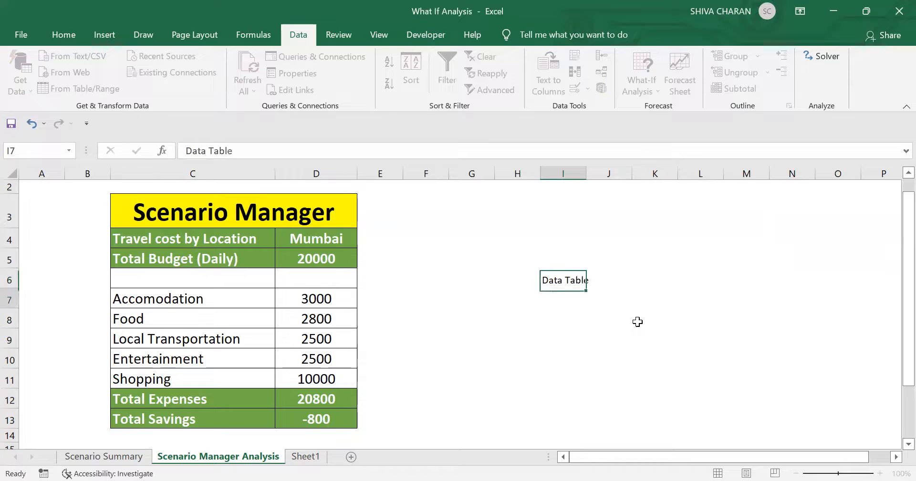
pyautogui.press('Return')
pyautogui.click(558, 276)
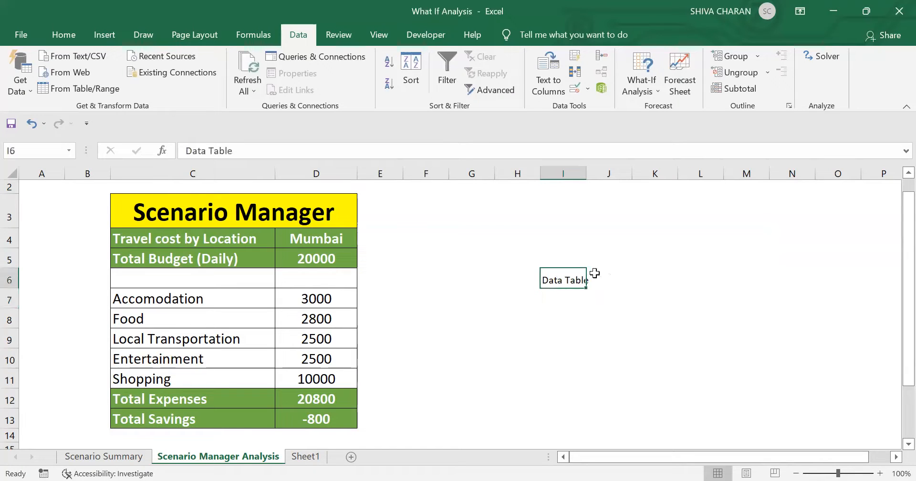
pyautogui.click(576, 315)
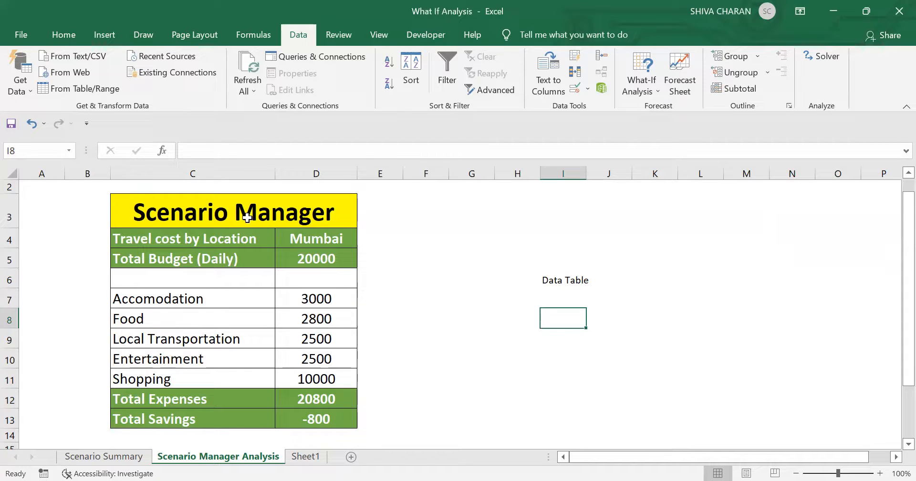
# Review the travel cost table from the Scenario Manager heading to the Total Expenses row
pyautogui.moveTo(243, 212); pyautogui.dragTo(327, 401)
pyautogui.click(521, 372)
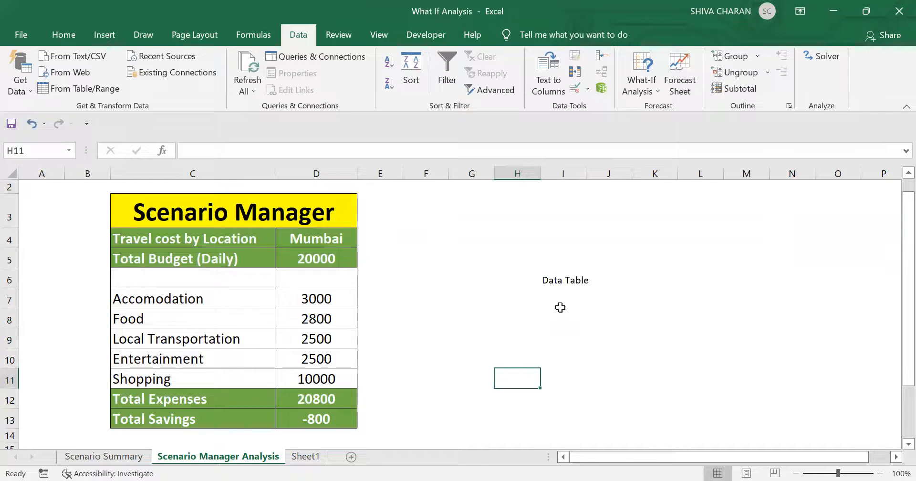
pyautogui.click(555, 310)
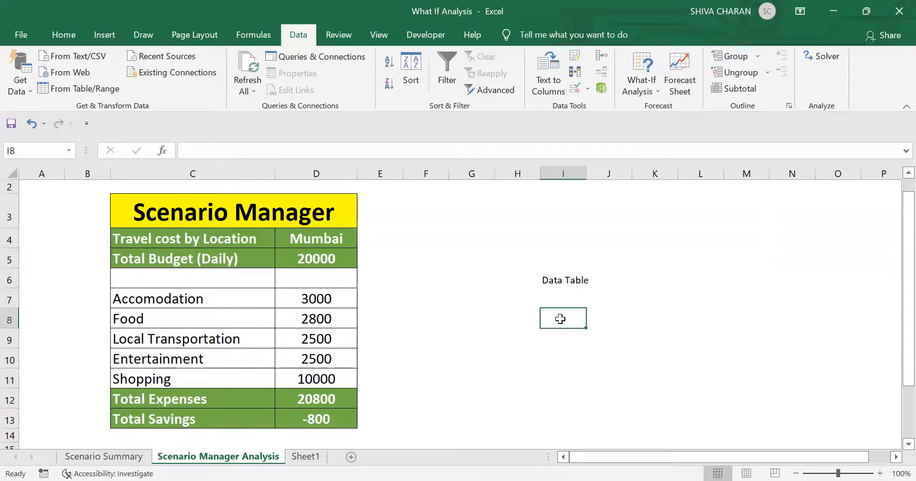